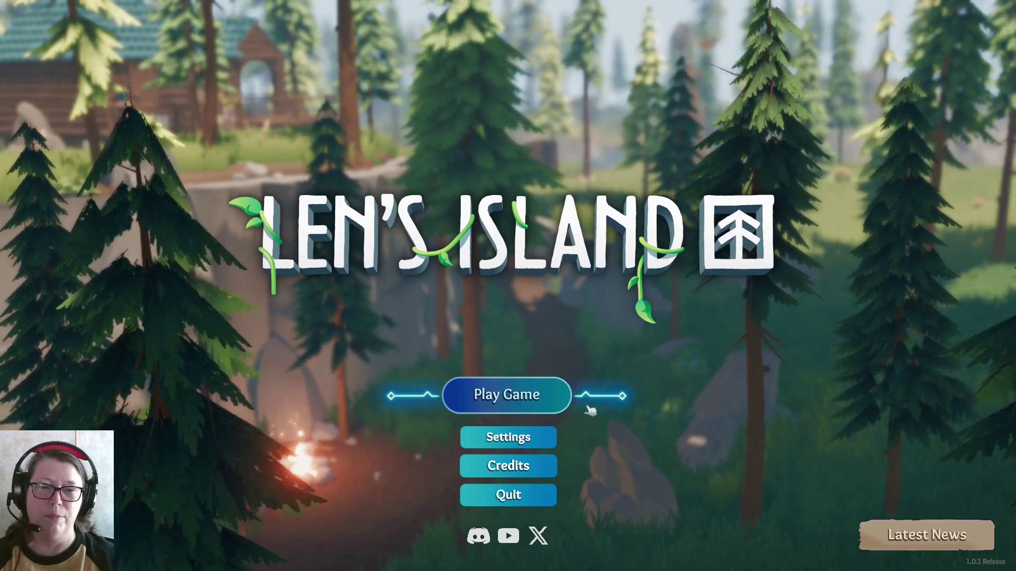
Start the game and walk the character across the grass in front of the blue-roofed house
click(493, 400)
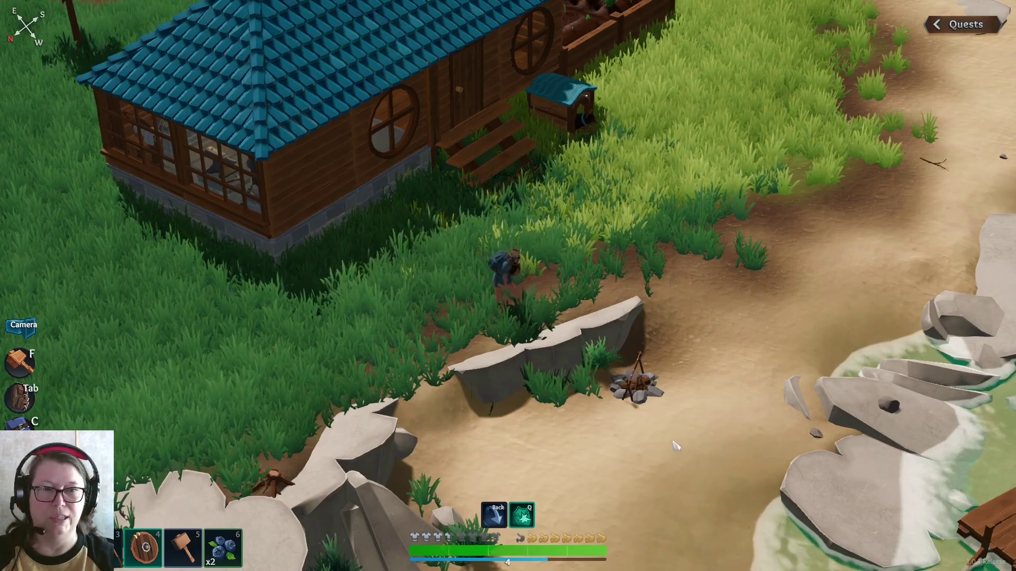
key(w)
key(d)
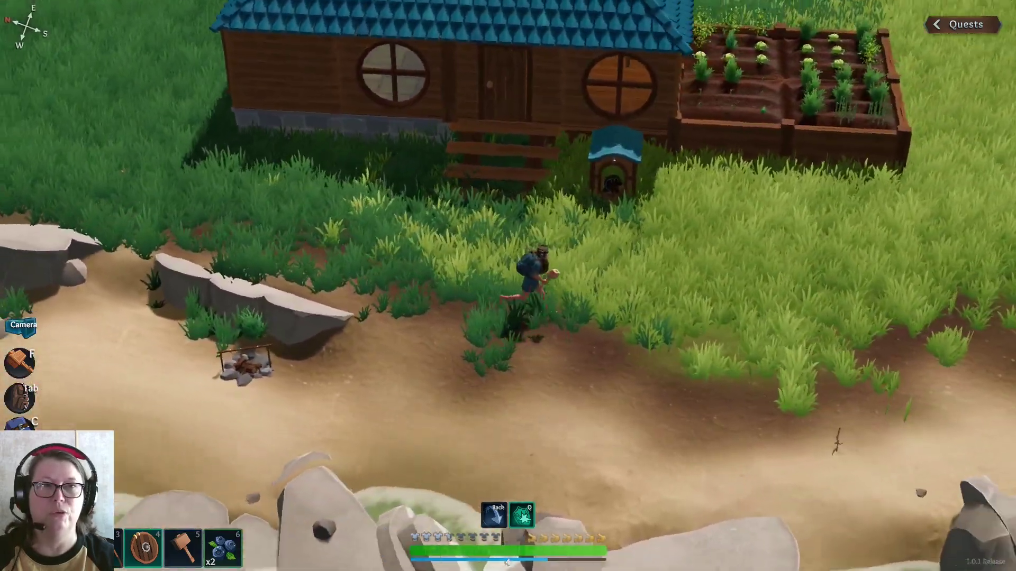
key(d)
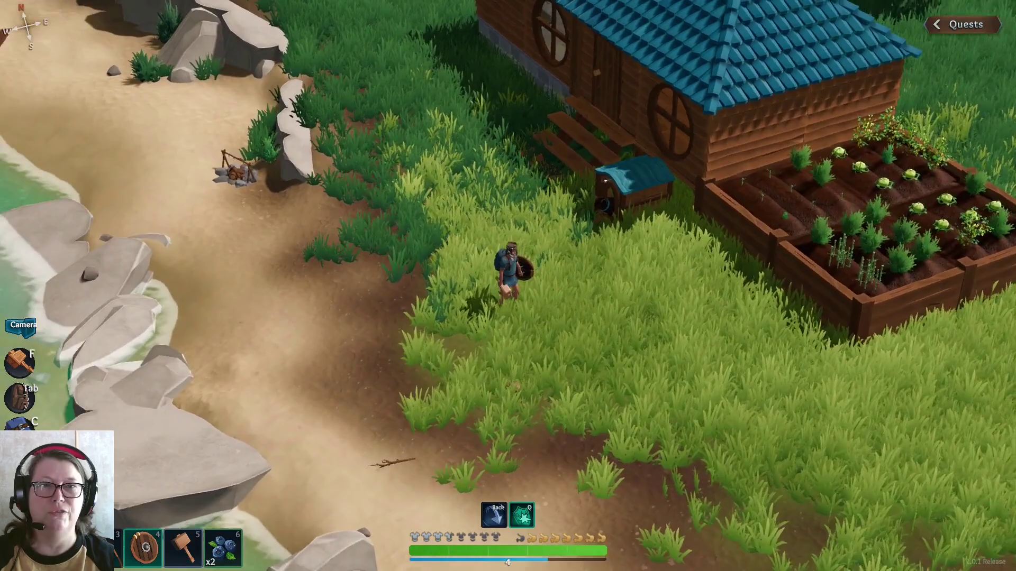
key(e)
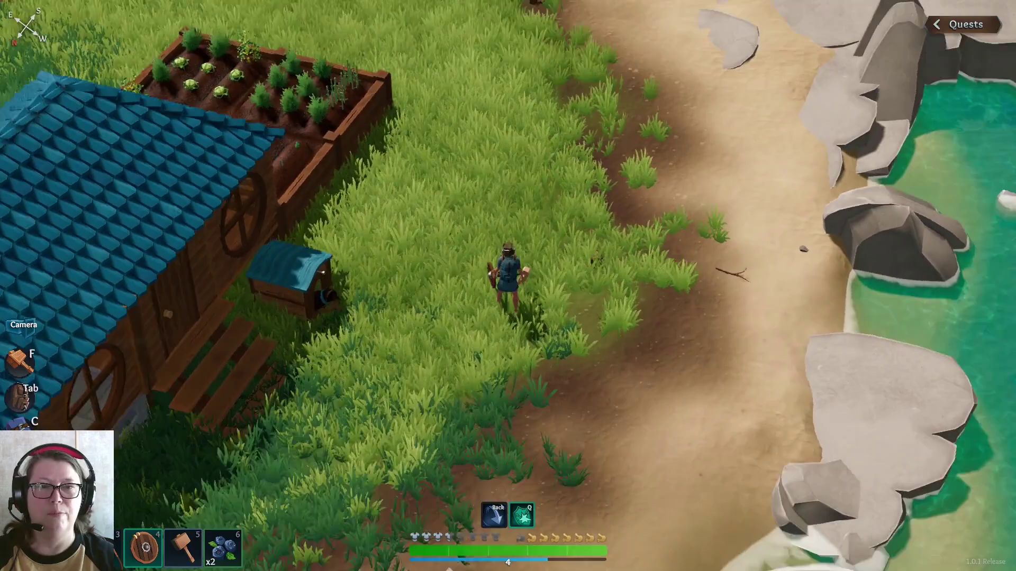
Walk down the beach to the raft beside the rocks, board it and cast off
drag(507, 285, 675, 365)
key(d)
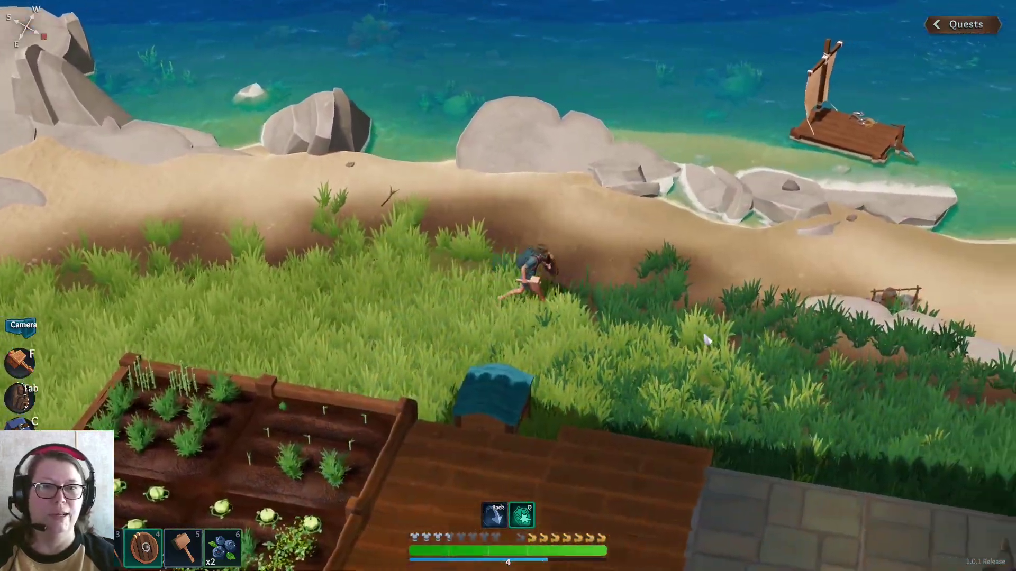
key(w)
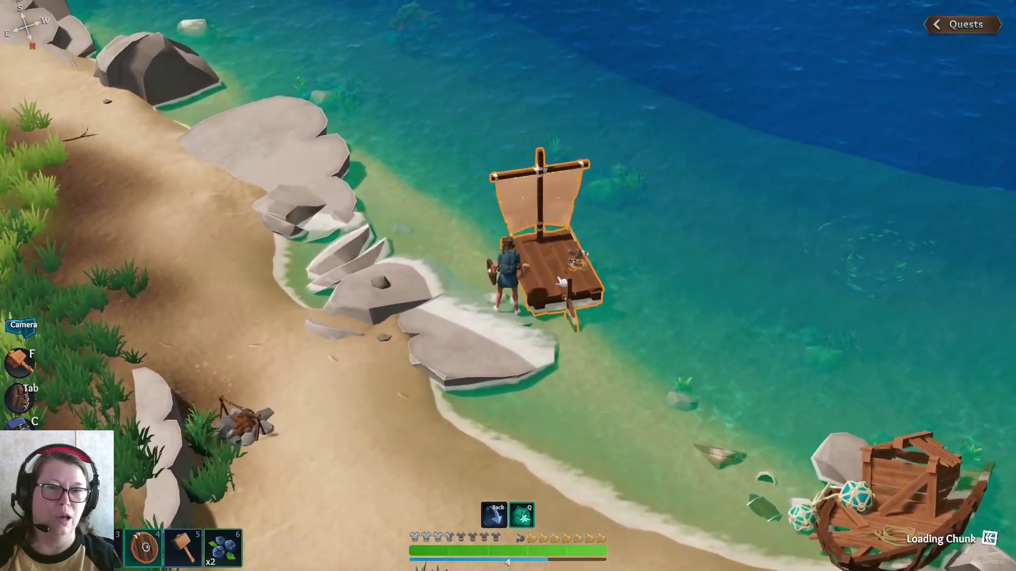
key(w)
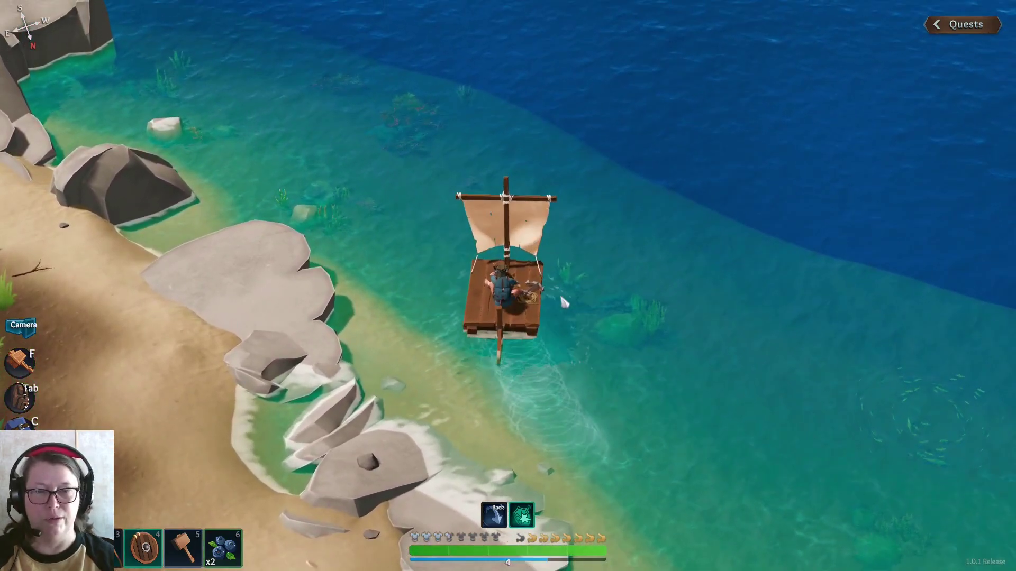
Check the world map, hold the raft near the shore for the dog to climb aboard, and sail out to open water
key(m)
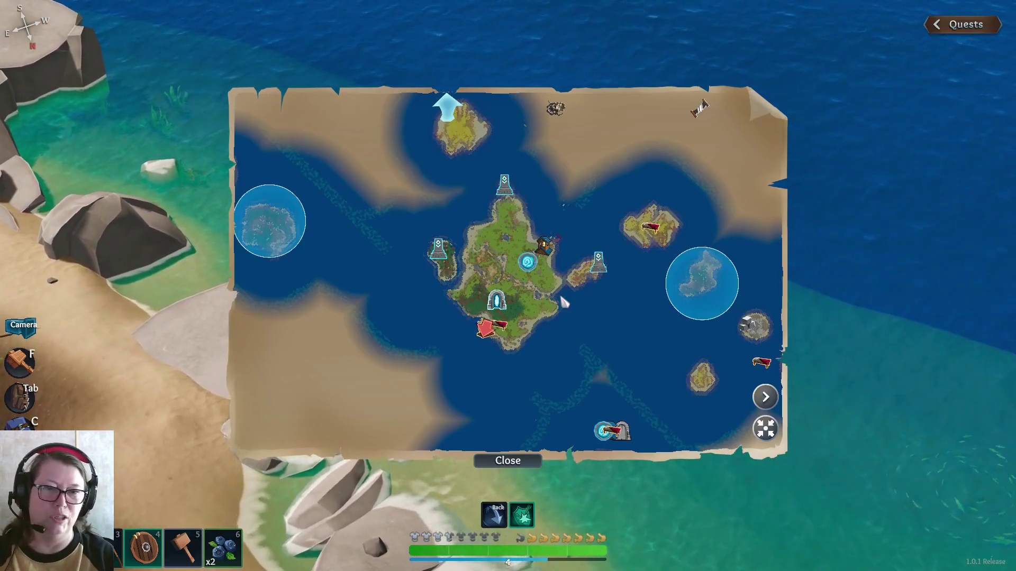
key(m)
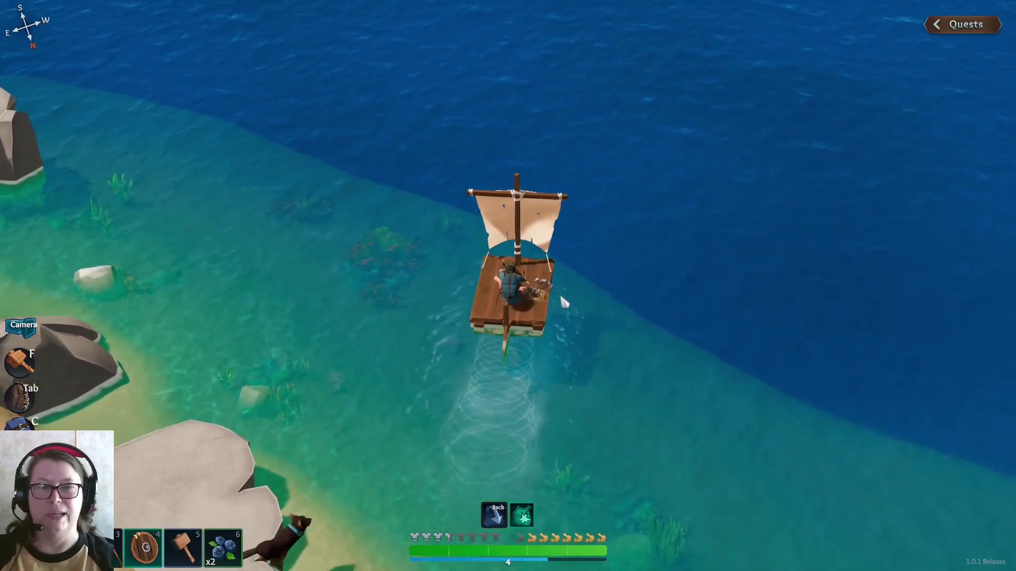
key(s)
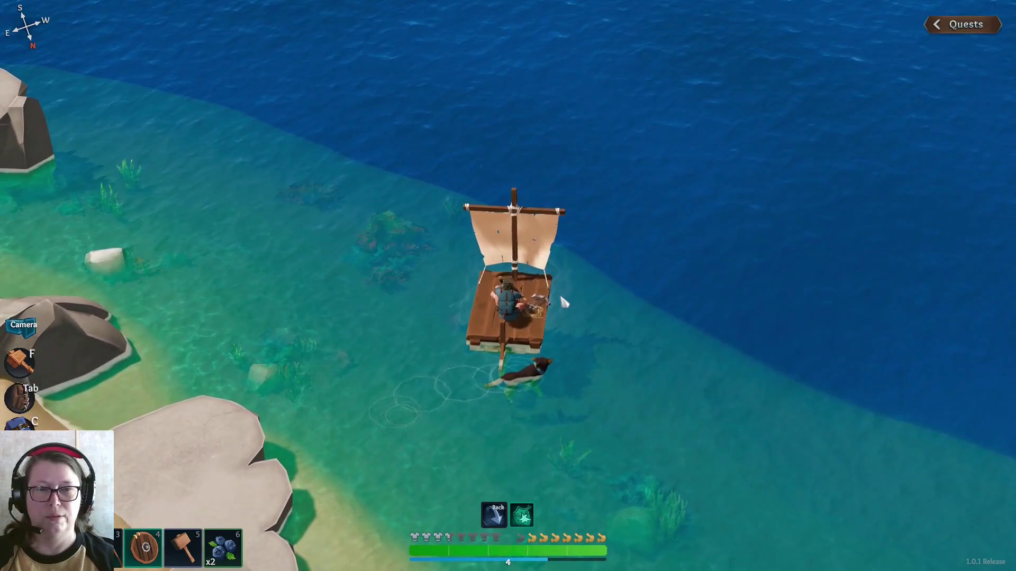
key(w)
key(s)
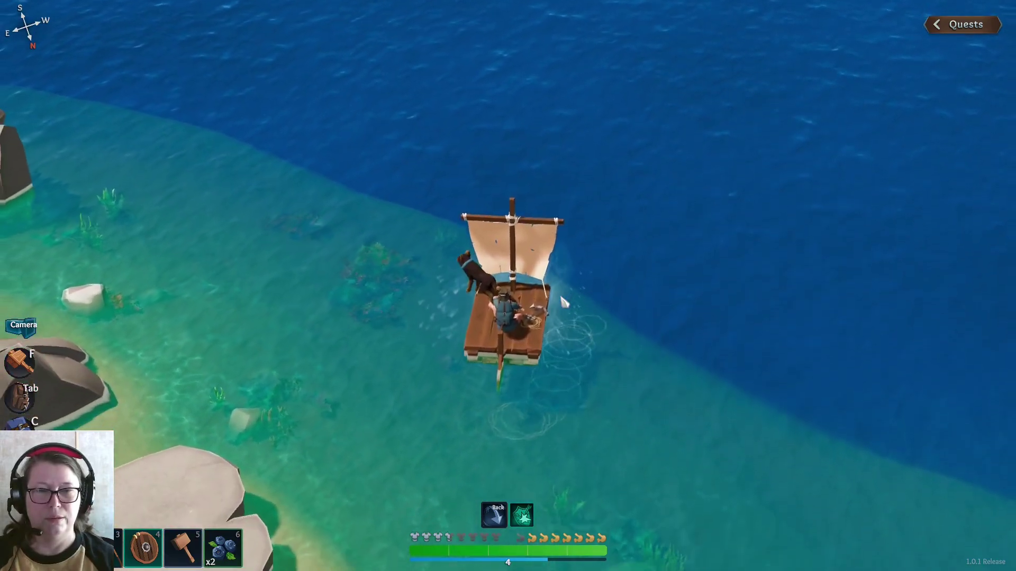
key(w)
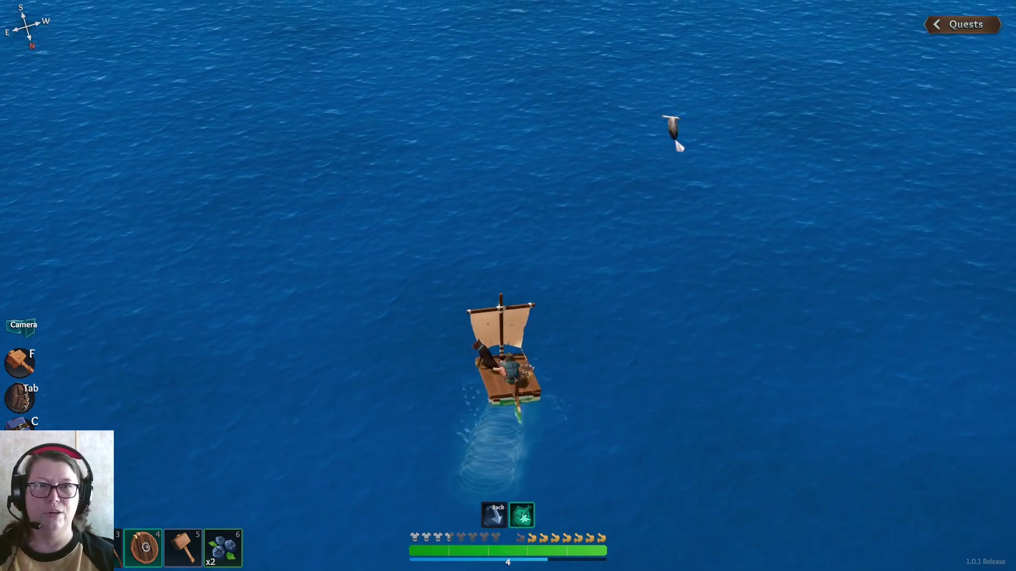
Turn the raft around in open water and sail back to the home island's shore
key(a)
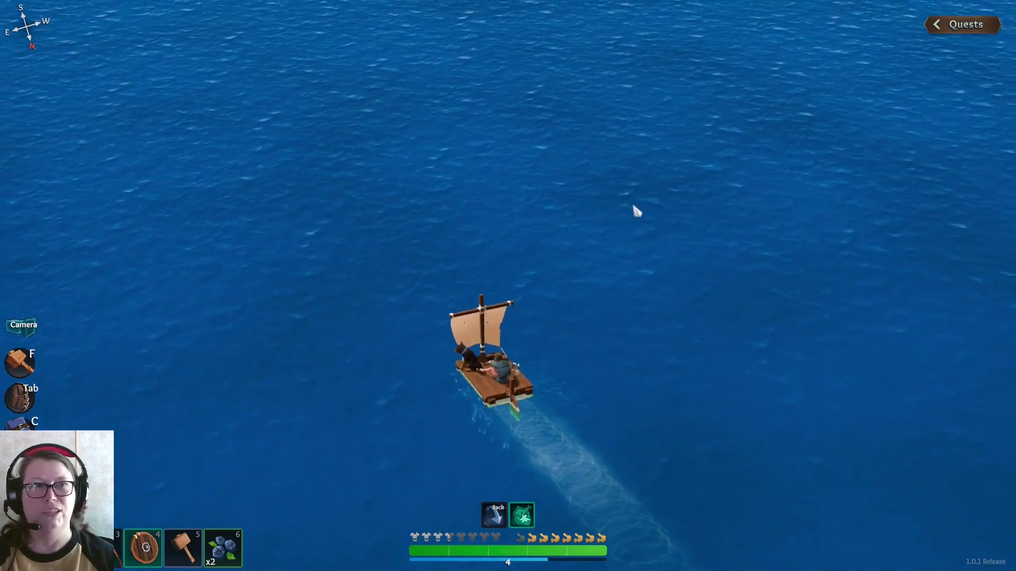
key(d)
drag(635, 208, 773, 251)
key(a)
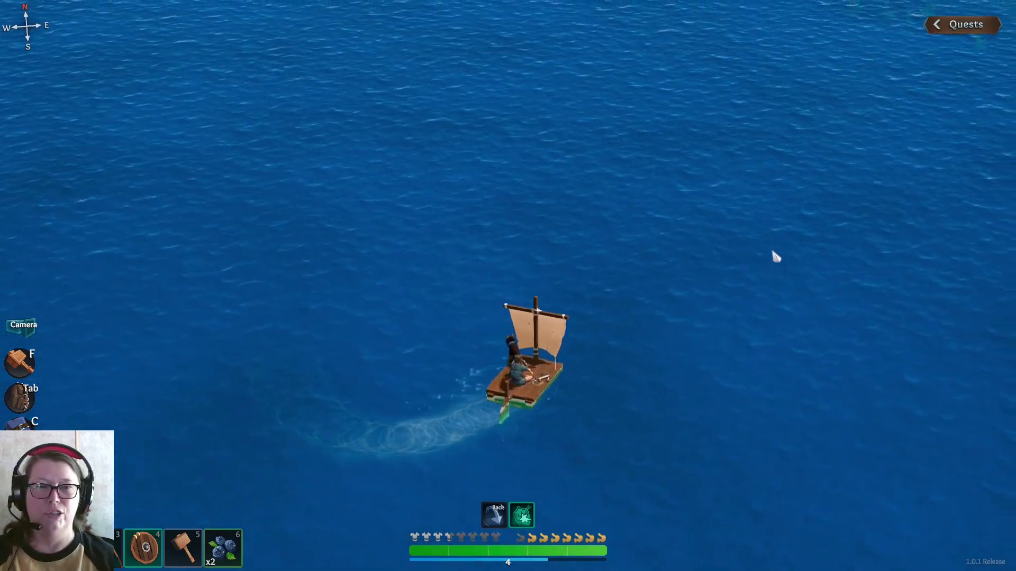
key(a)
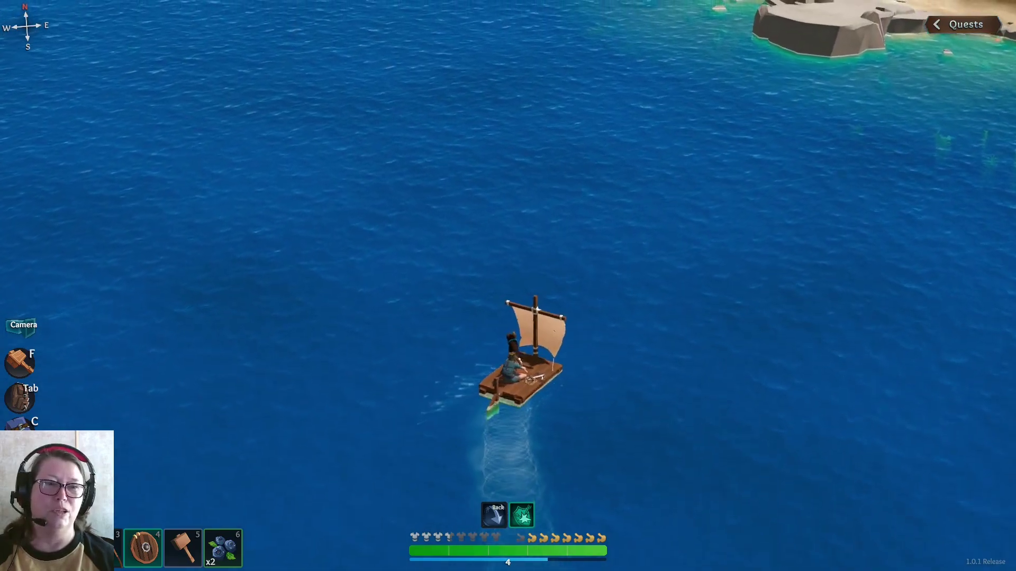
drag(774, 257, 773, 256)
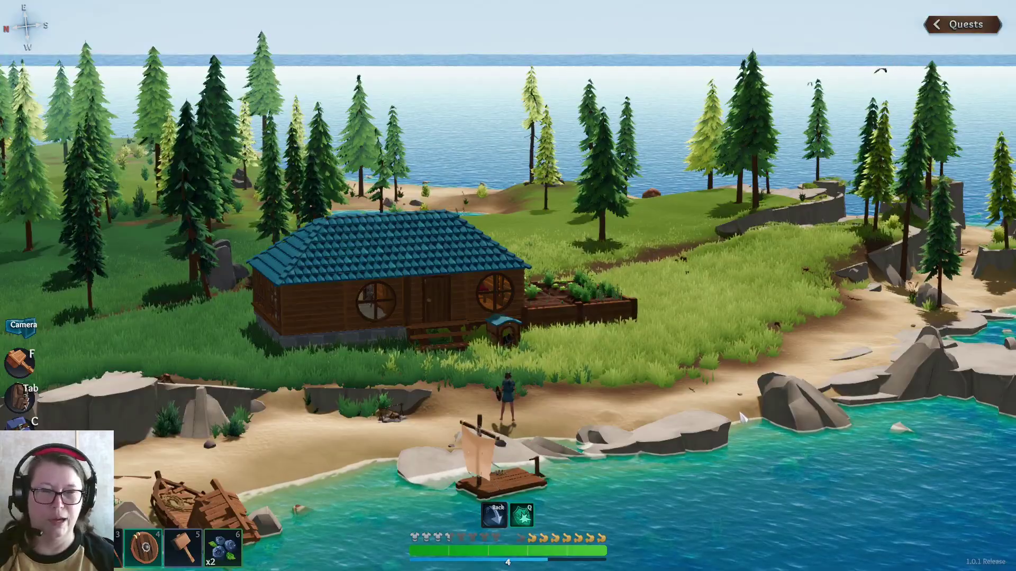
drag(775, 256, 775, 257)
key(d)
key(w)
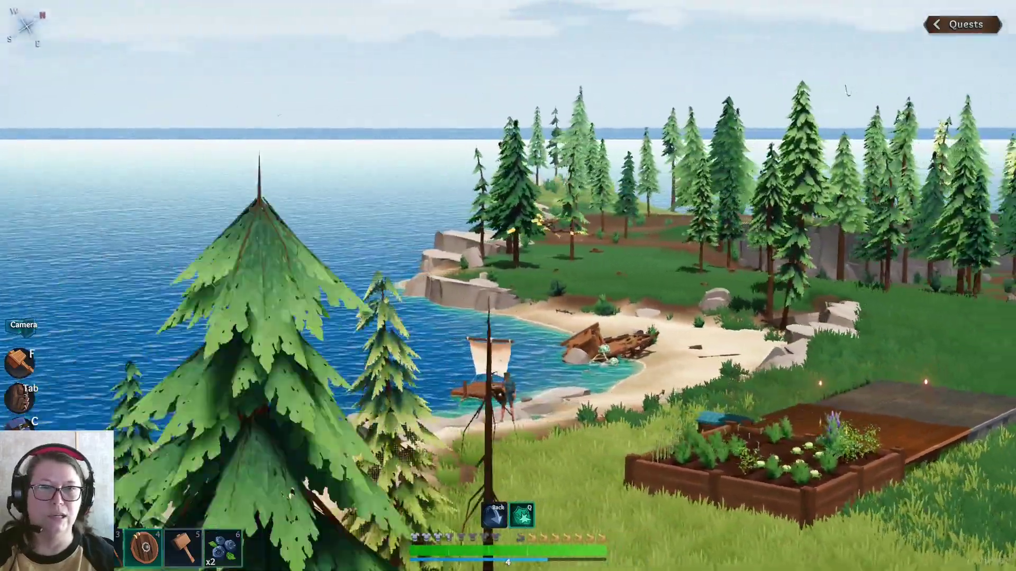
Walk from the moored raft along the beach, past the campfire and the wrecked boat, to the leaning pine
key(w)
key(w)
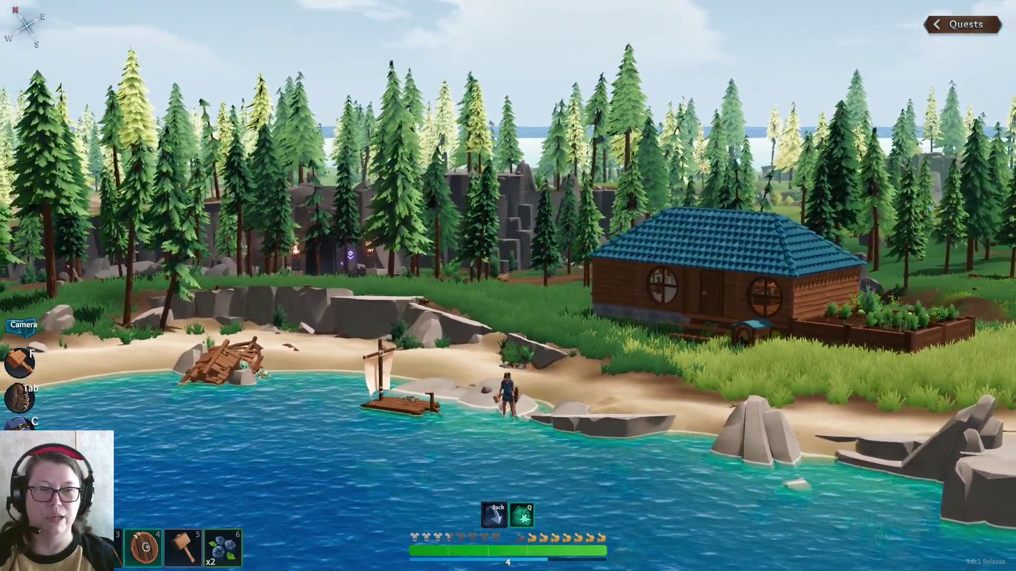
scroll(625, 332, up, 2)
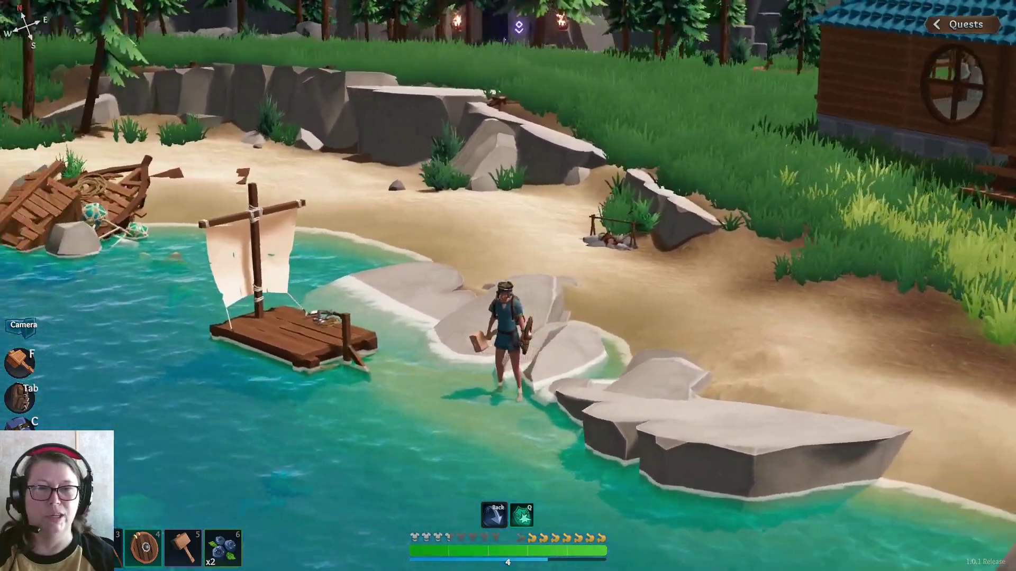
key(w)
key(d)
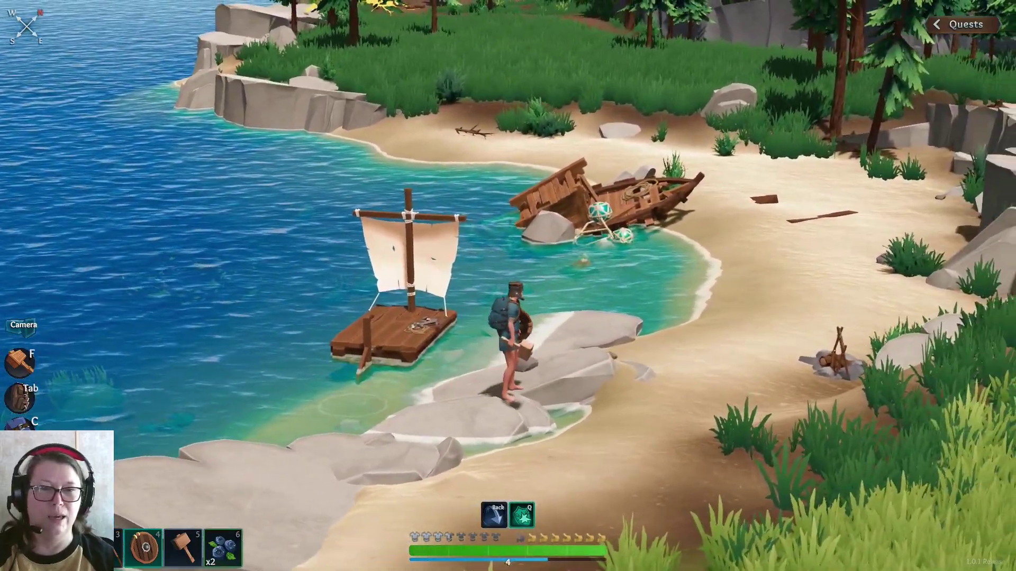
scroll(508, 286, up, 5)
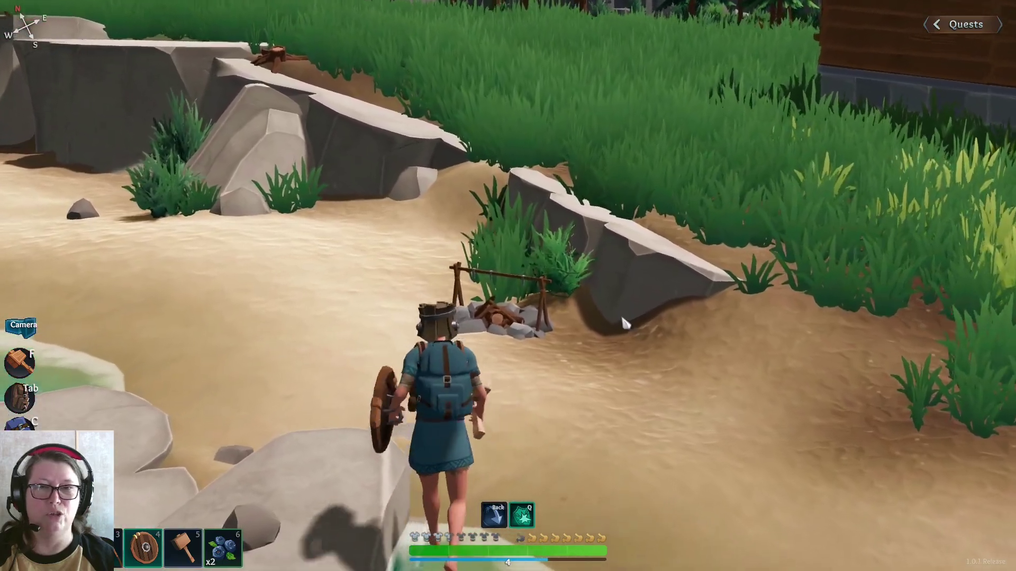
key(w)
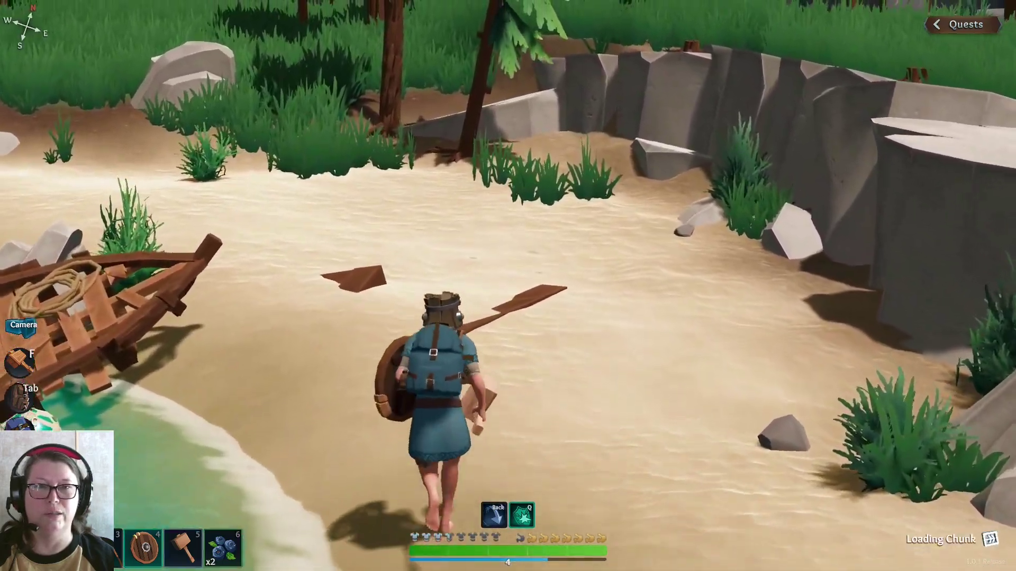
key(w)
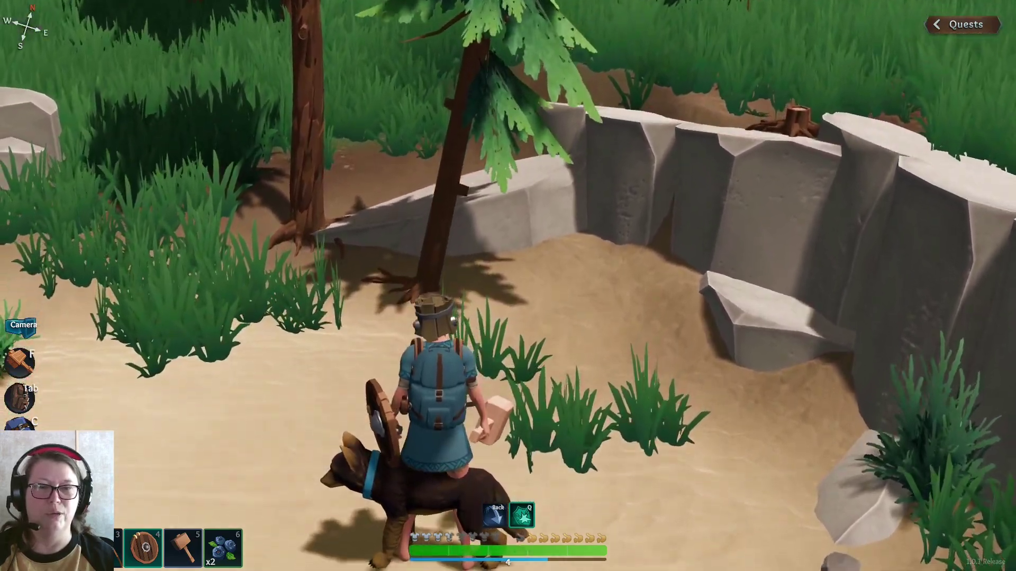
scroll(508, 285, down, 5)
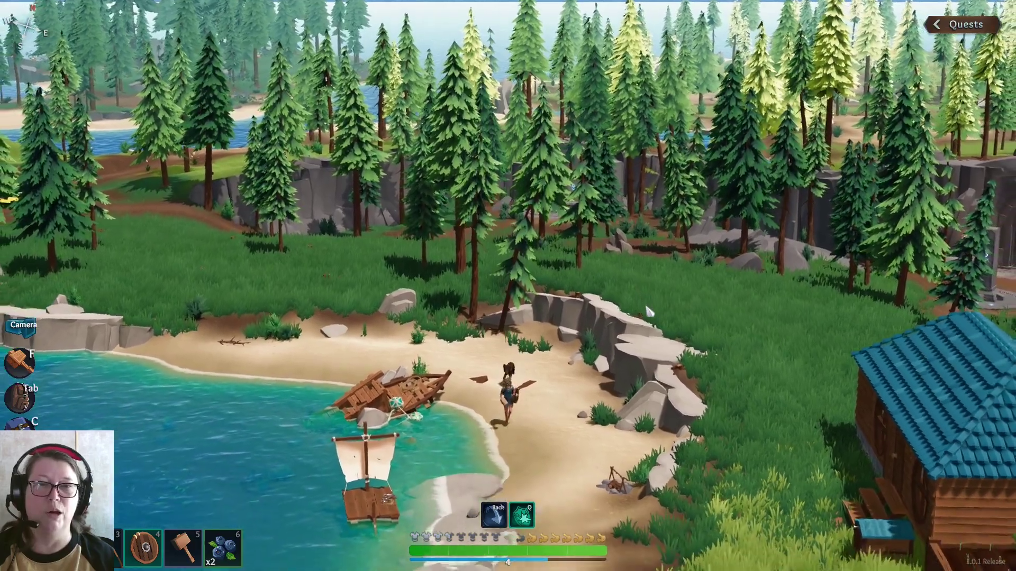
Return to the raft and sail it across open sea toward the group of wooded islets
key(s)
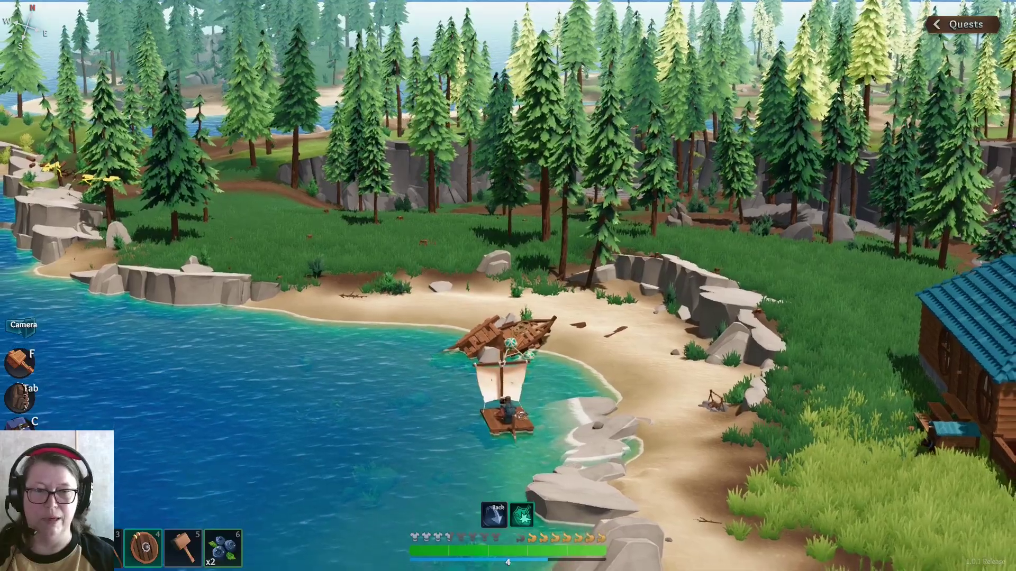
drag(402, 398, 583, 385)
key(w)
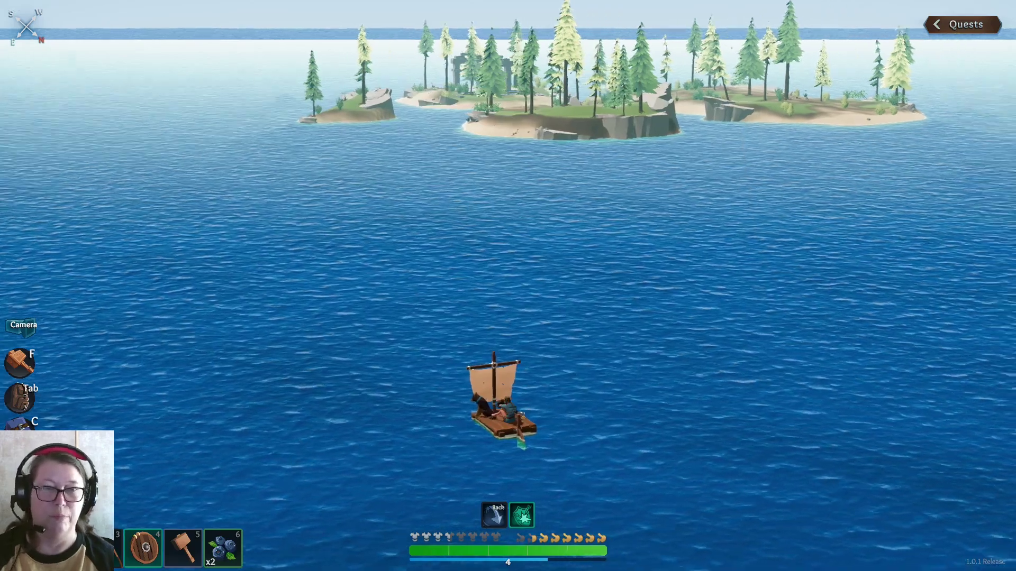
drag(588, 382, 564, 382)
key(w)
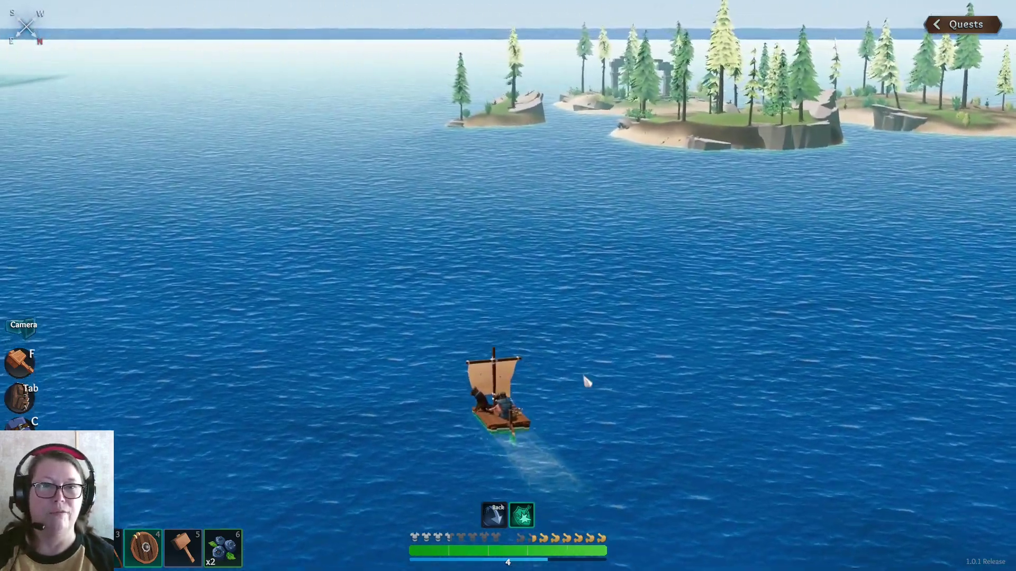
Adjust the raft's heading westward to approach the large wooded islet
key(d)
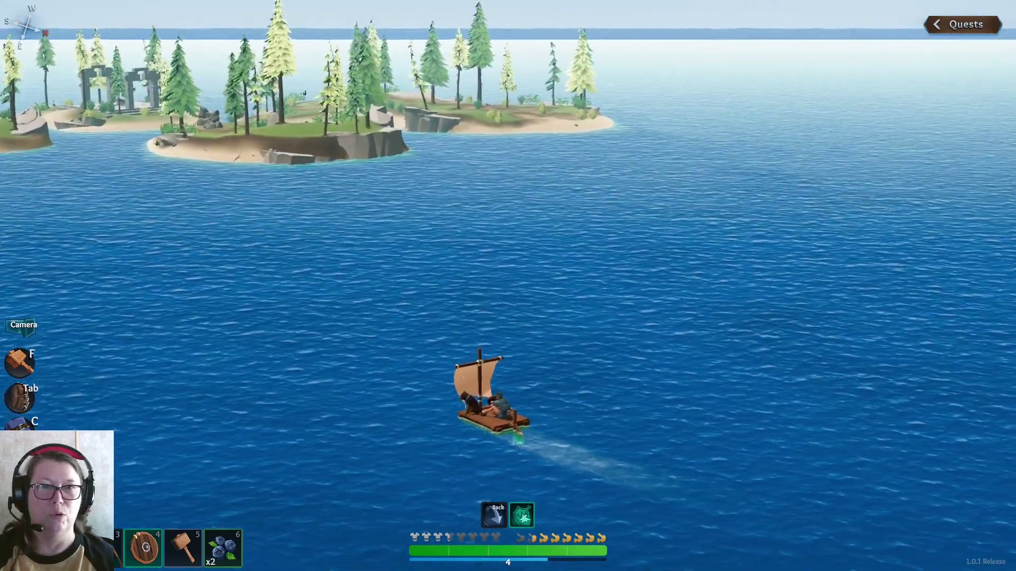
key(a)
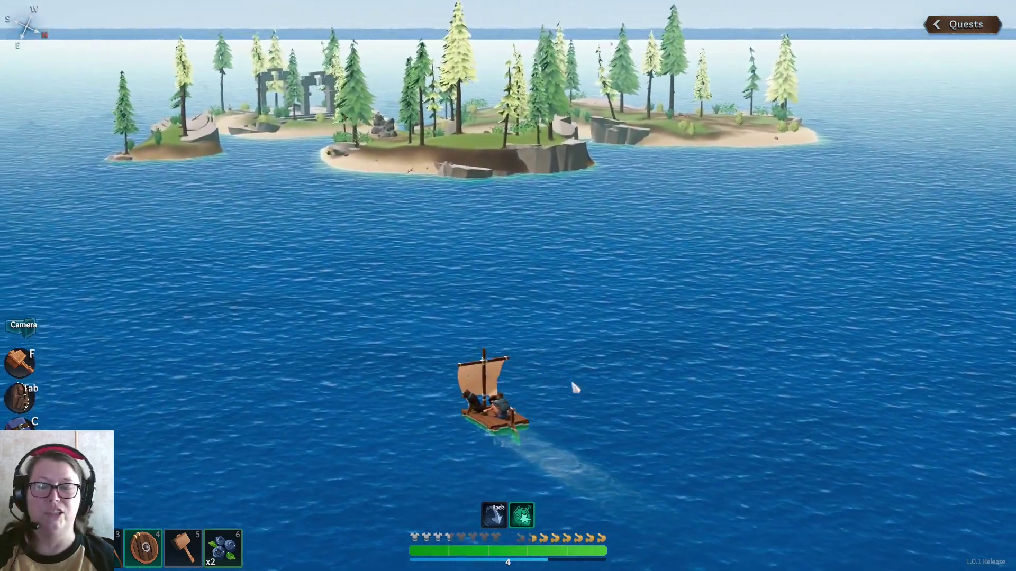
key(a)
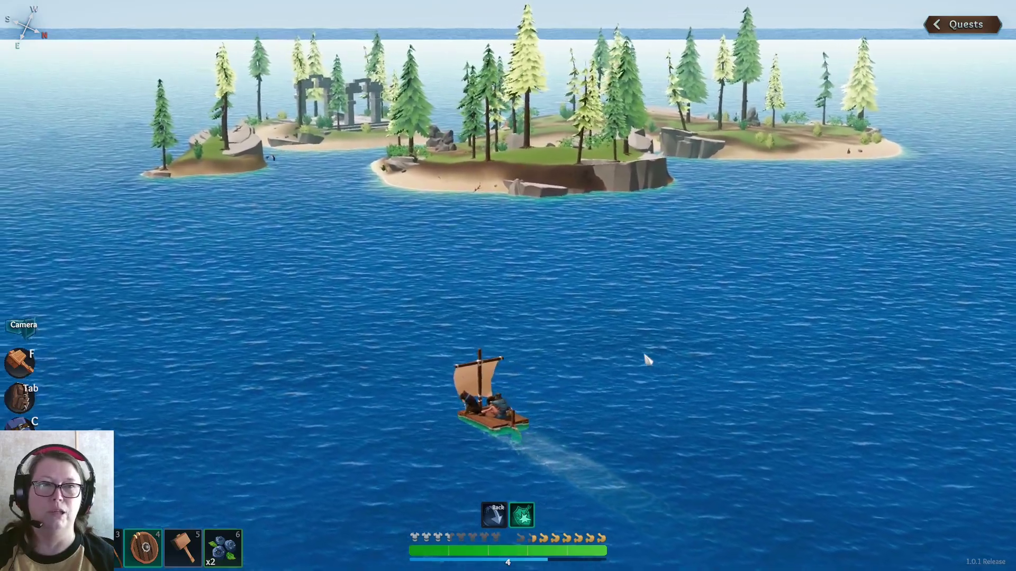
key(d)
key(a)
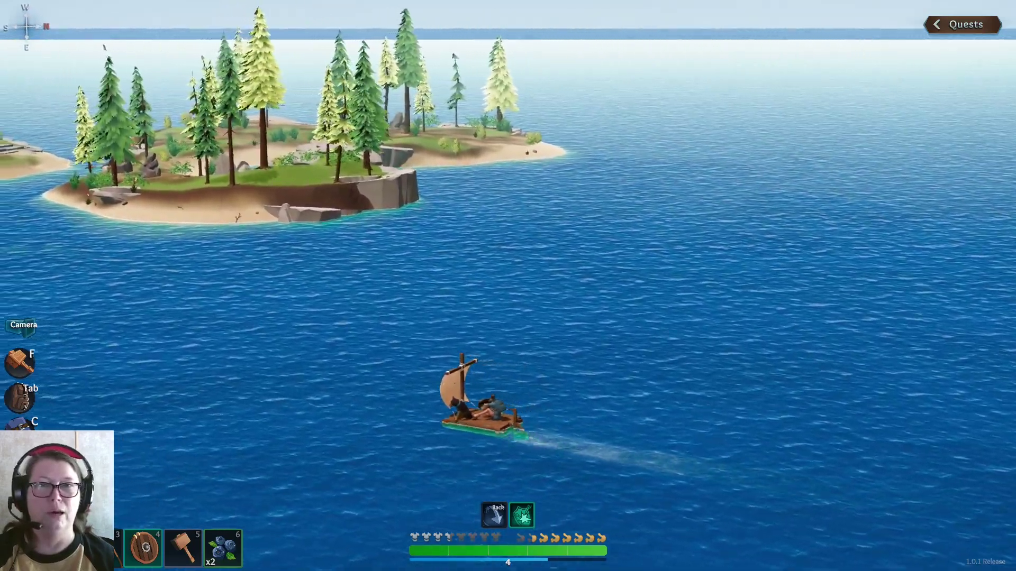
Sail the raft southwest past the large wooded islet, steering around the small rocky islet toward the stone-ruins islet
key(q)
key(e)
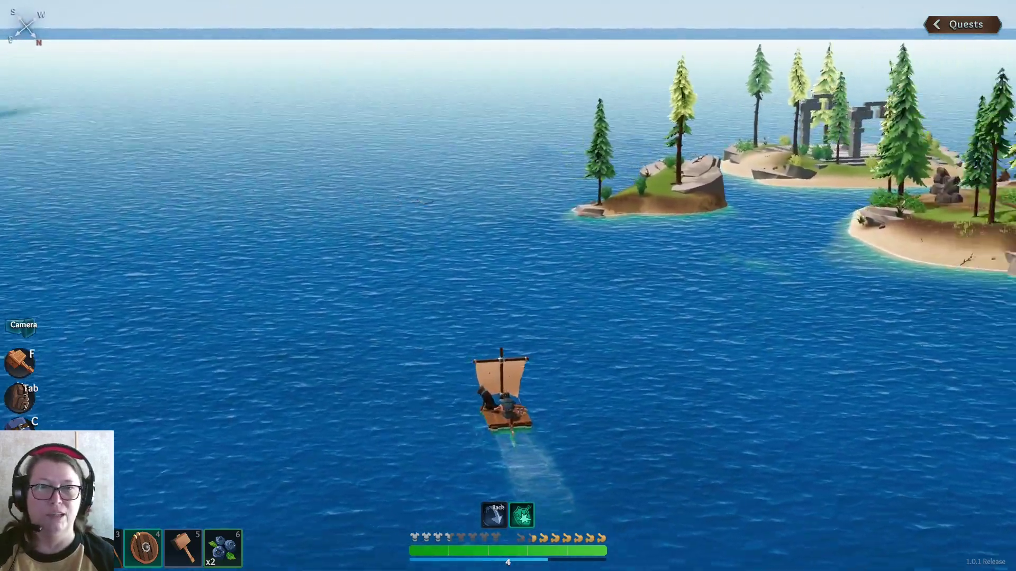
key(a)
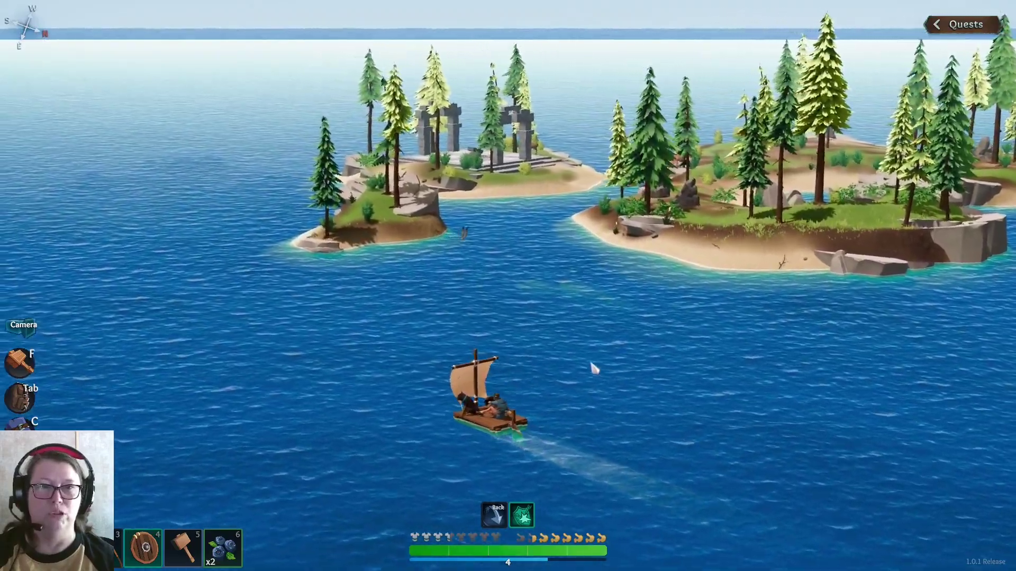
key(a)
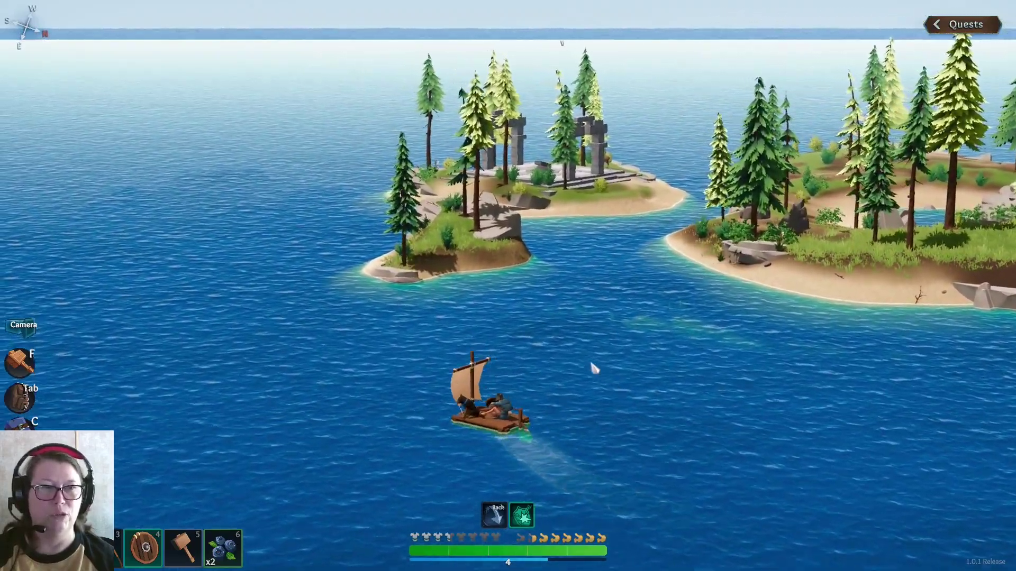
key(a)
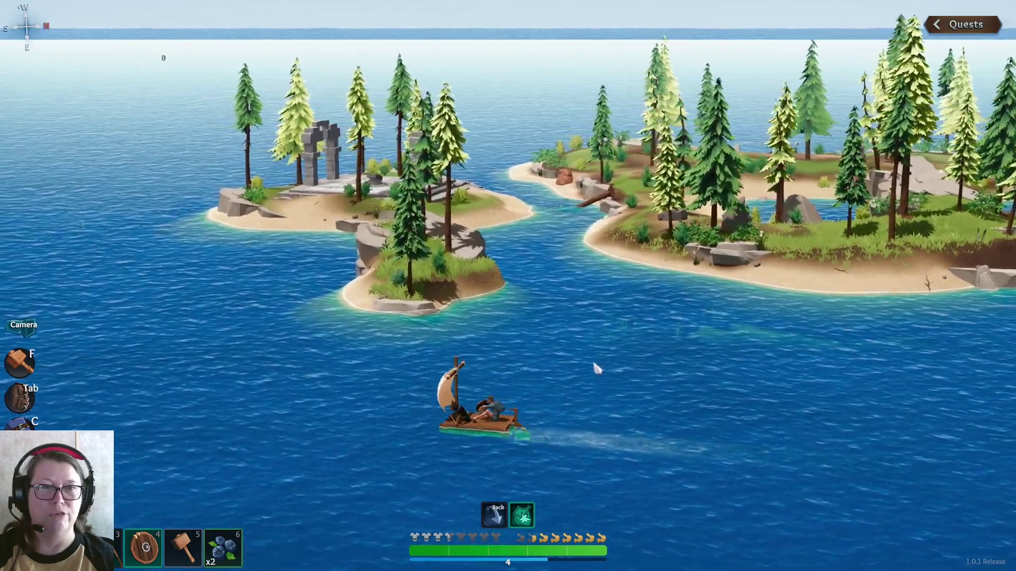
key(a)
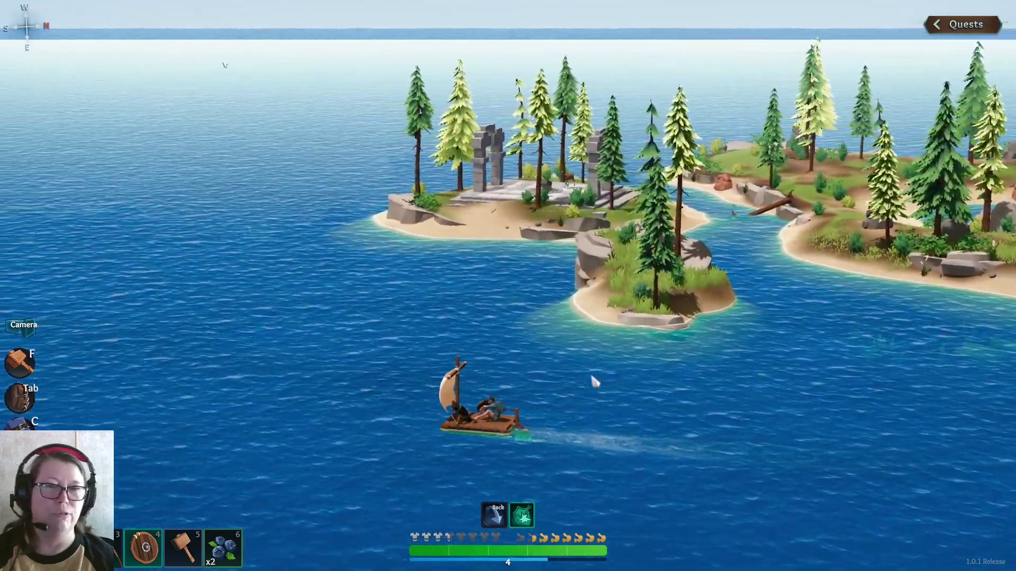
key(a)
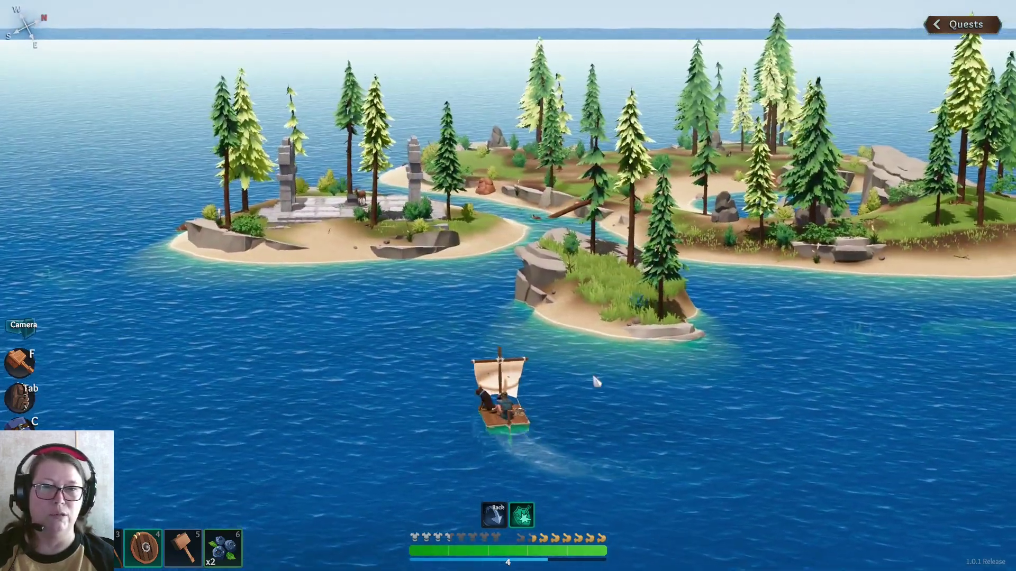
key(a)
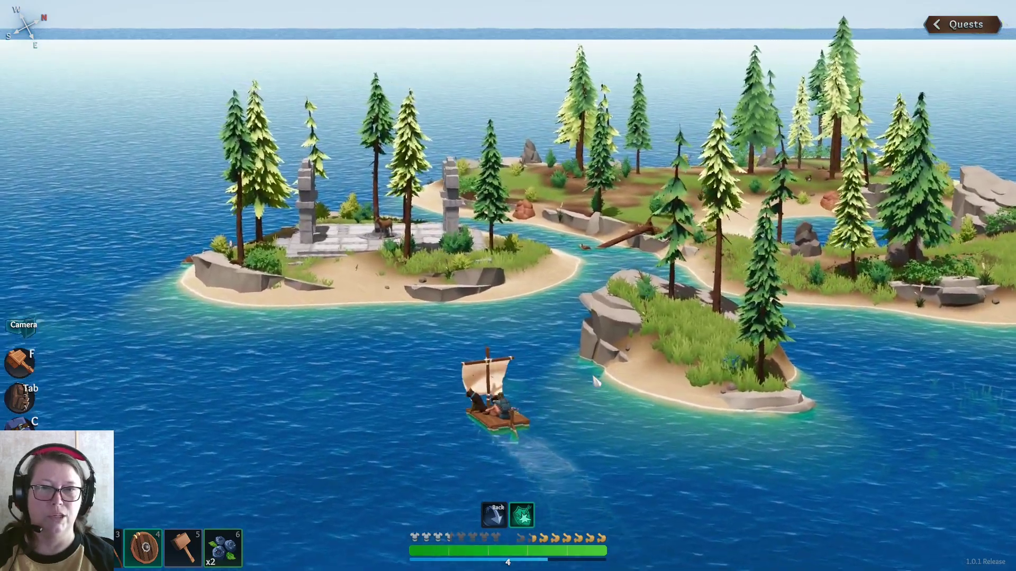
key(a)
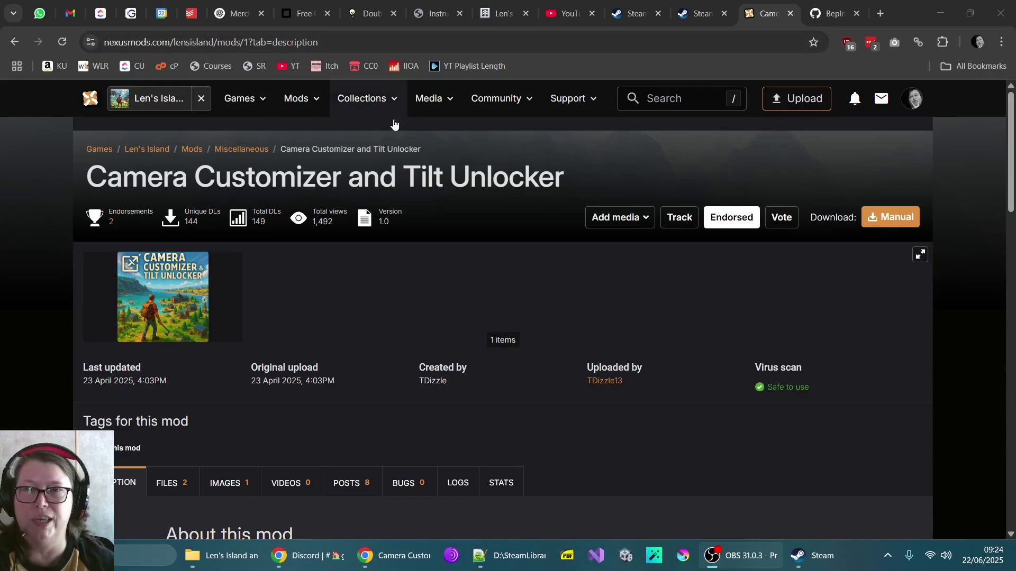
Open the Camera Customizer and Tilt Unlocker mod from the Len's Island page on Nexus Mods and read its description
click(143, 151)
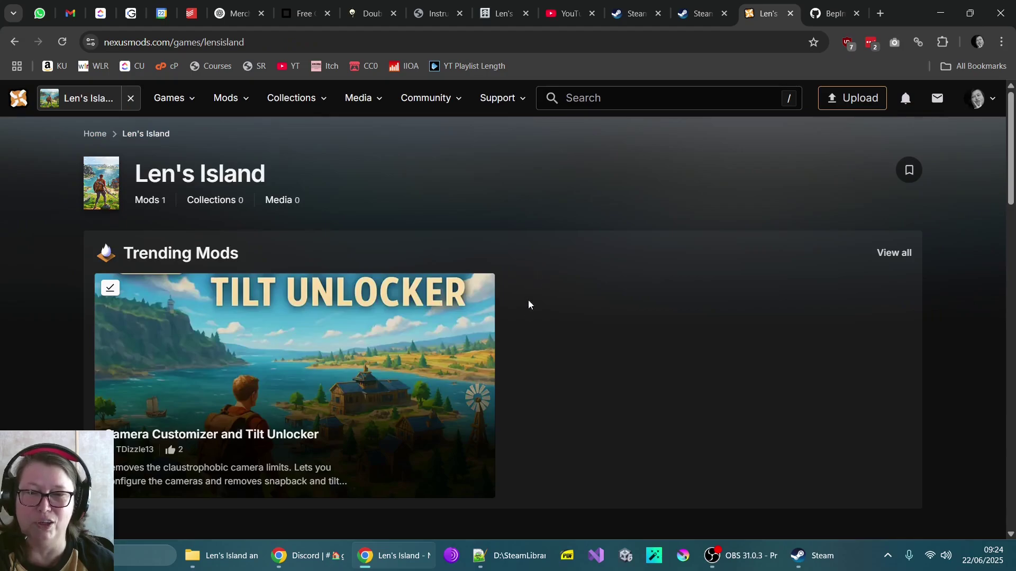
right_click(529, 323)
click(297, 325)
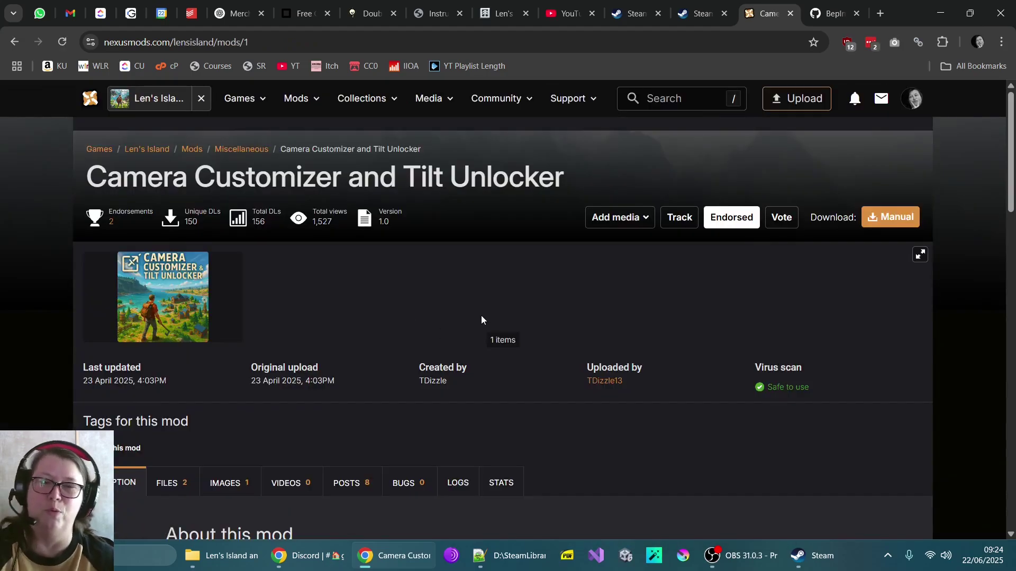
scroll(481, 316, down, 10)
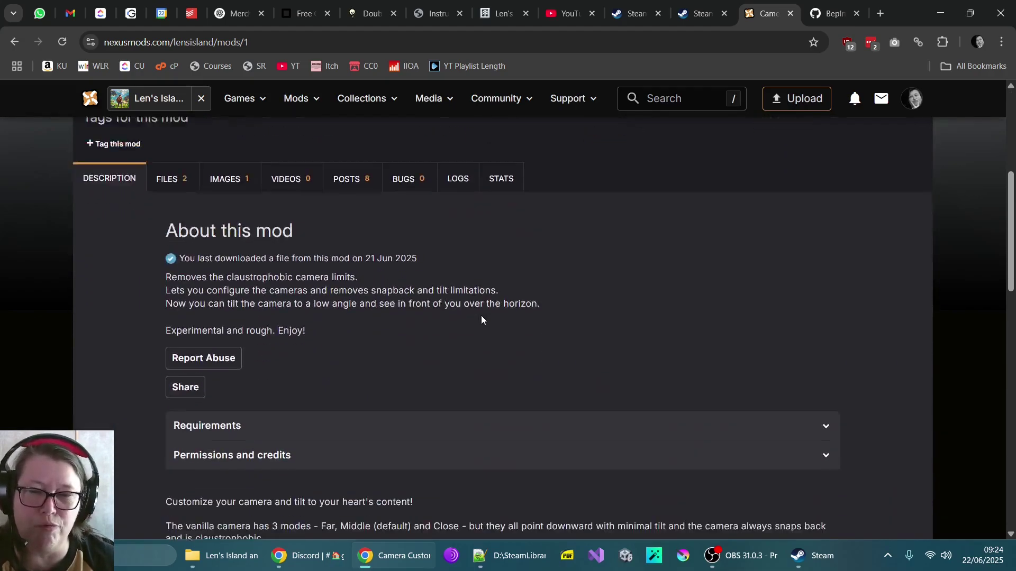
scroll(481, 315, down, 2)
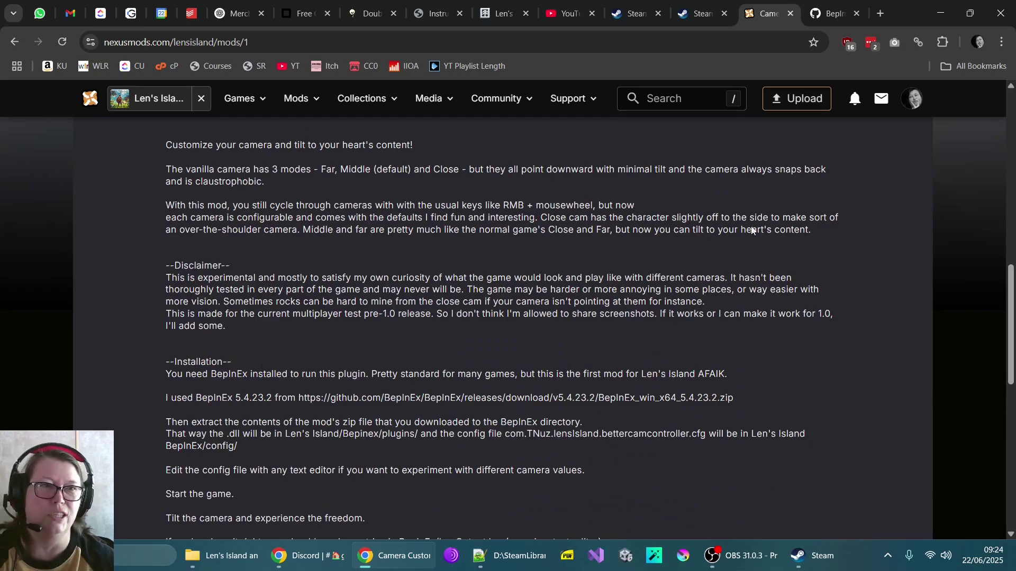
Examine the BepInEx repository on GitHub, including its README, platform compatibility chart and releases section
click(833, 15)
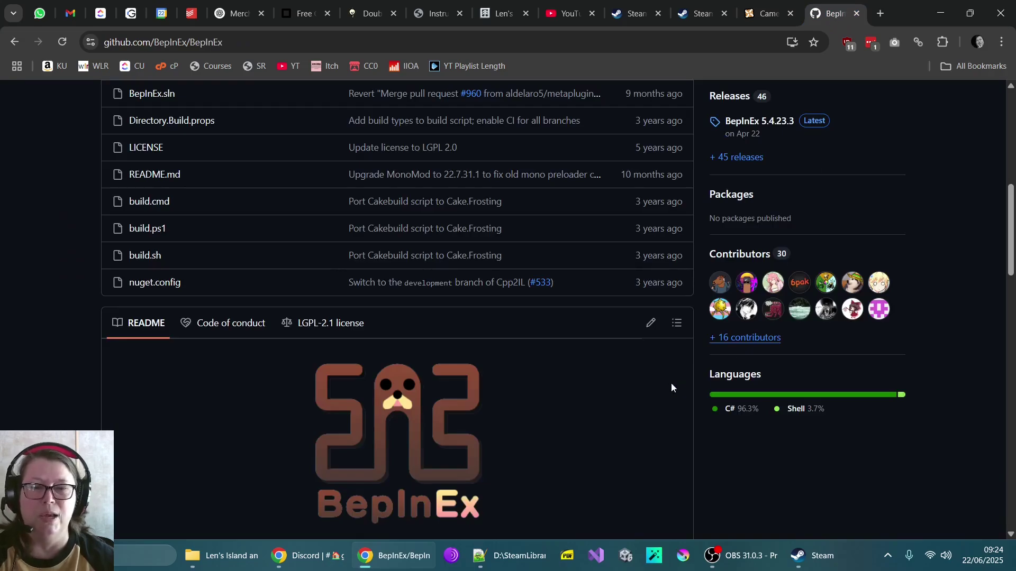
scroll(669, 382, down, 4)
scroll(669, 386, down, 2)
scroll(668, 386, up, 1)
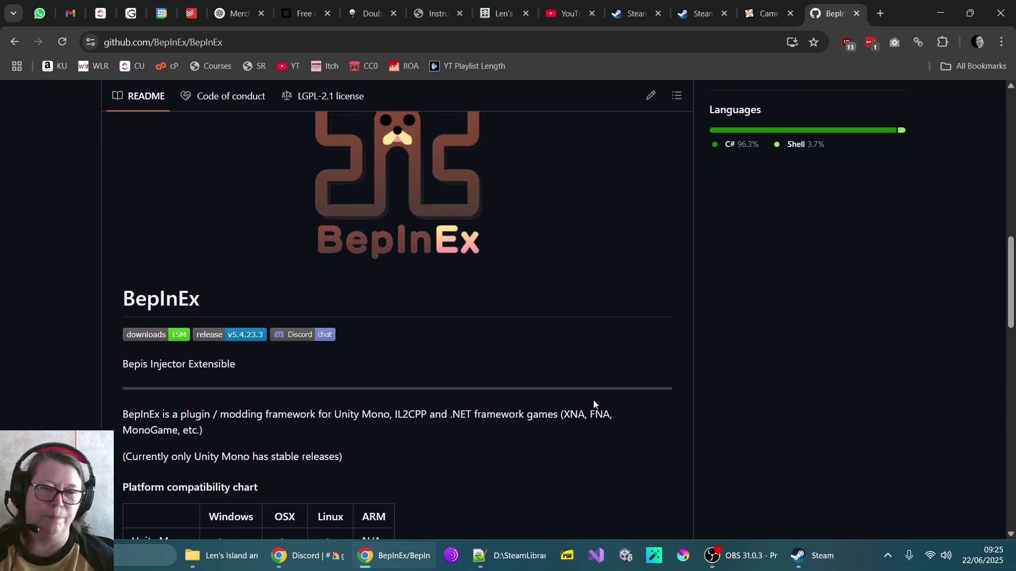
scroll(461, 417, down, 4)
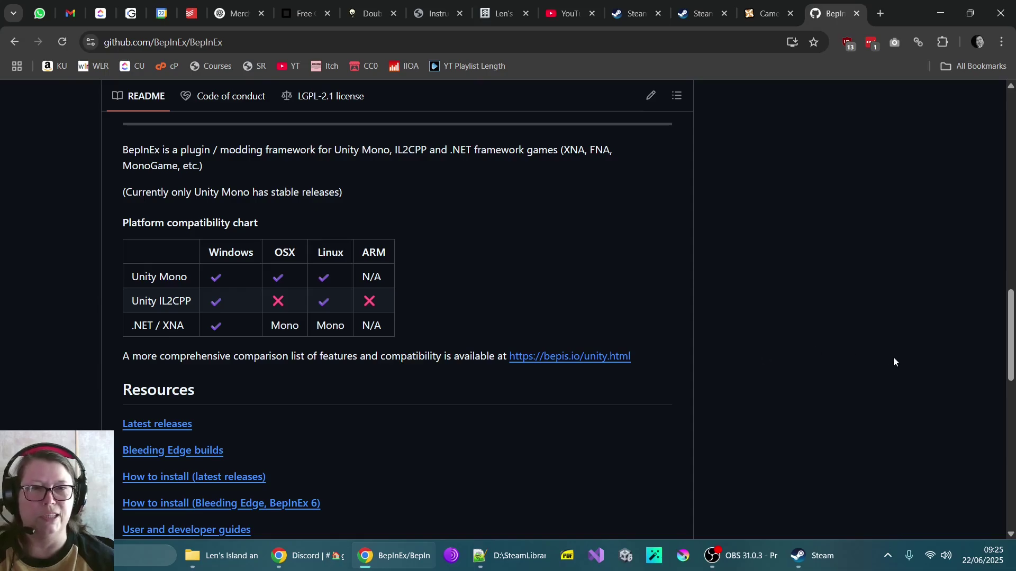
scroll(893, 357, up, 2)
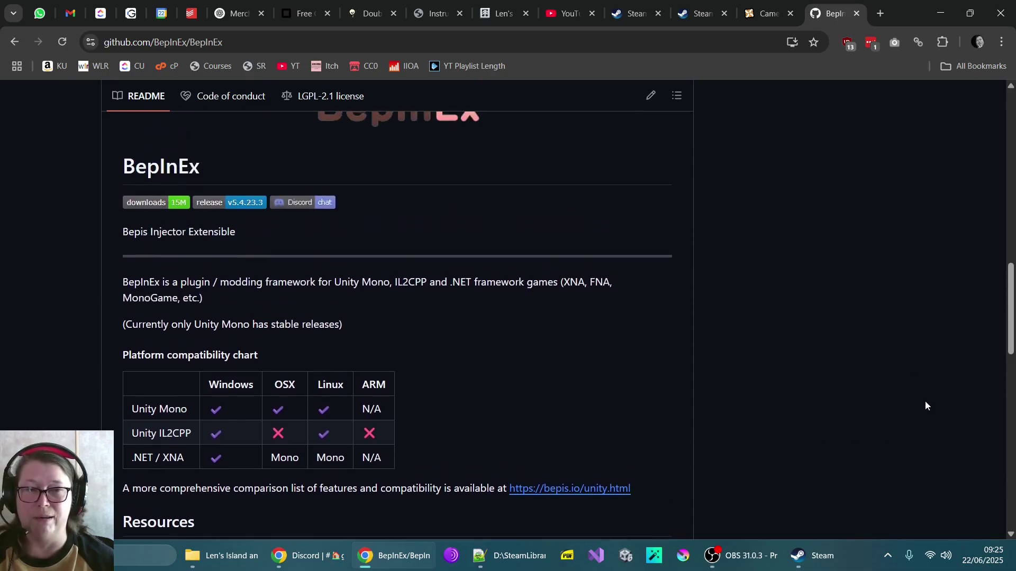
scroll(952, 401, up, 4)
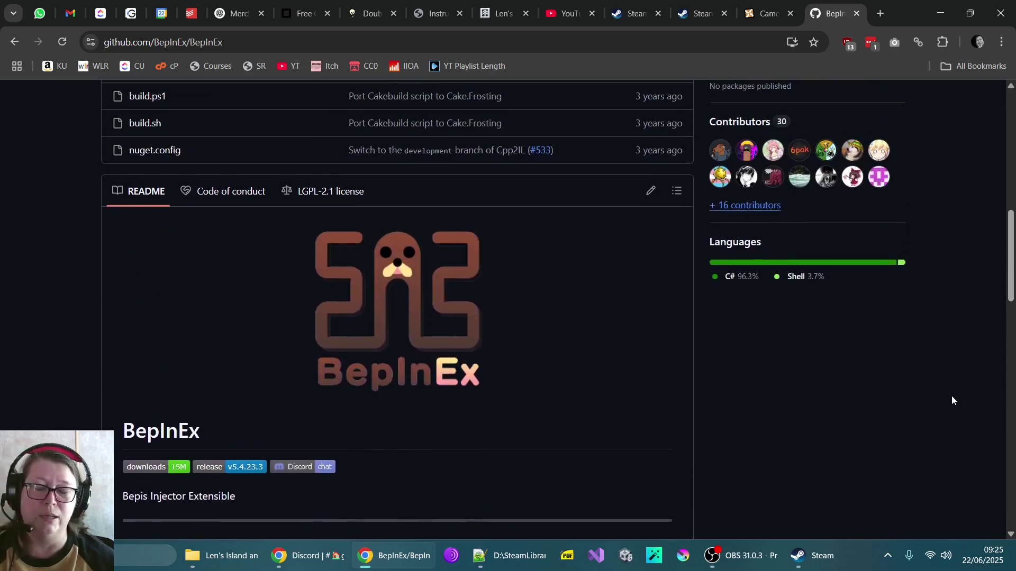
scroll(949, 401, up, 3)
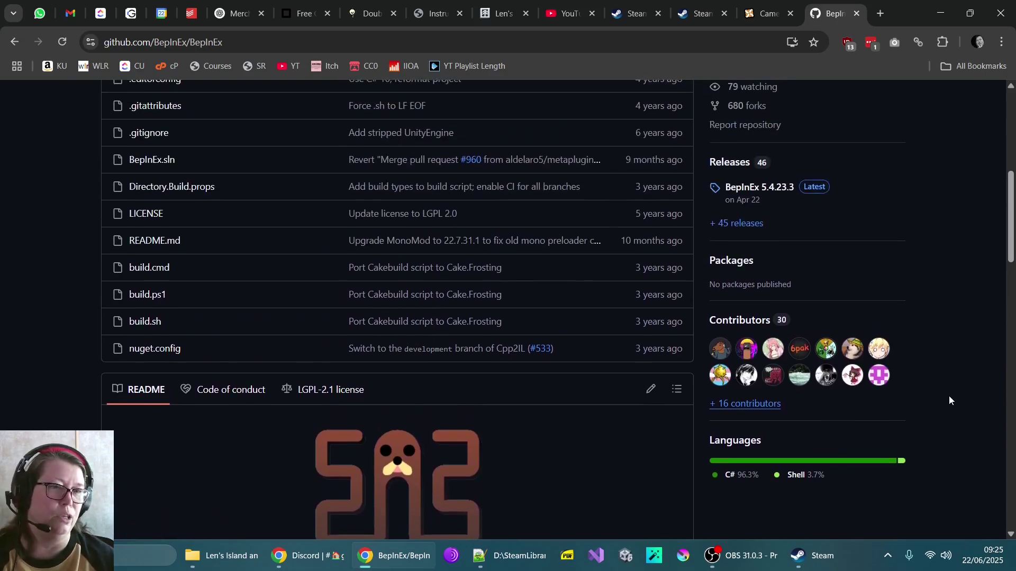
scroll(948, 395, up, 1)
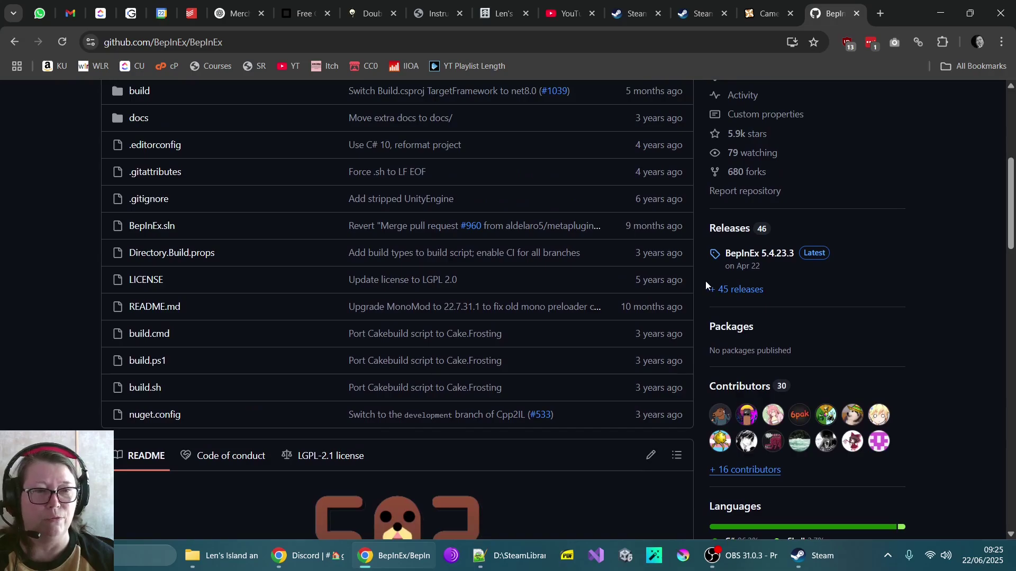
scroll(894, 331, up, 2)
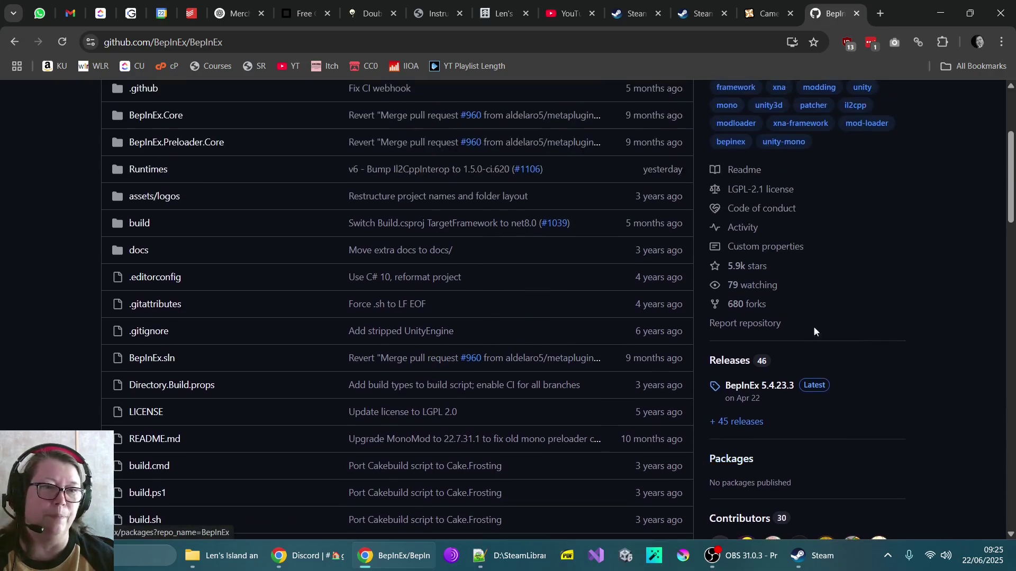
scroll(896, 299, down, 4)
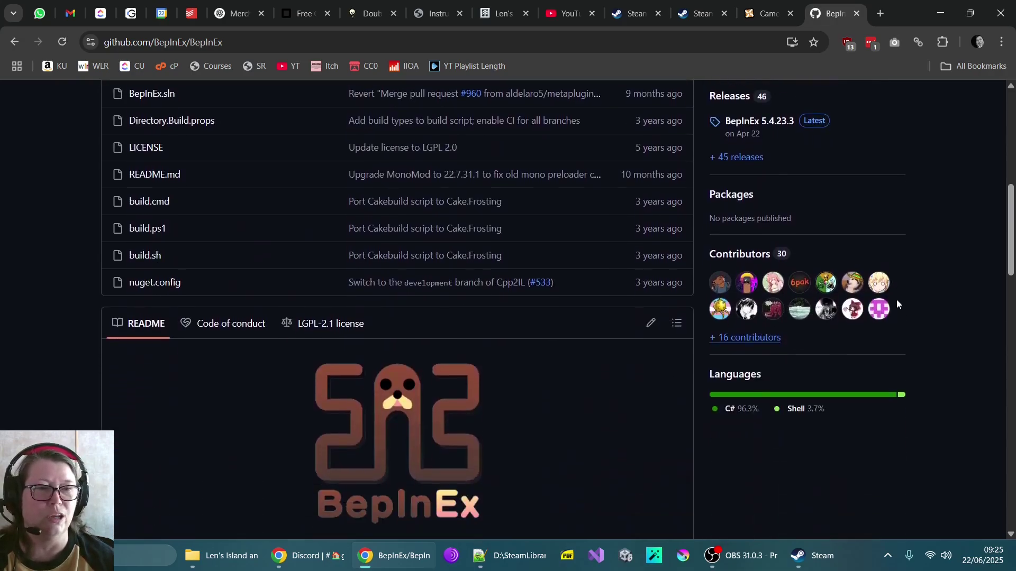
scroll(931, 361, up, 7)
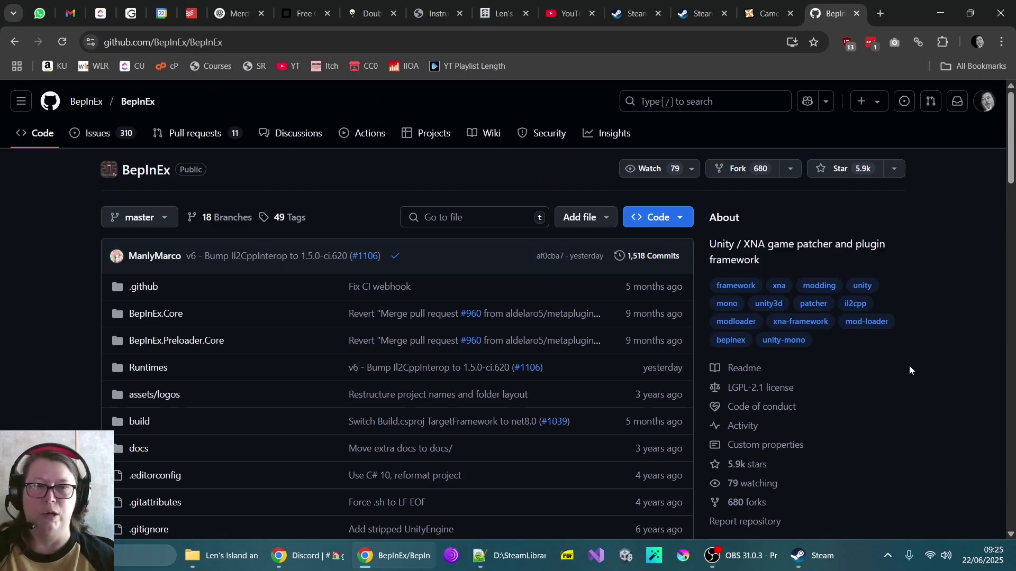
Highlight the BepInEx download address in the mod's installation notes, and open the latest BepInEx release's assets on GitHub
key(ctrl+shift+Tab)
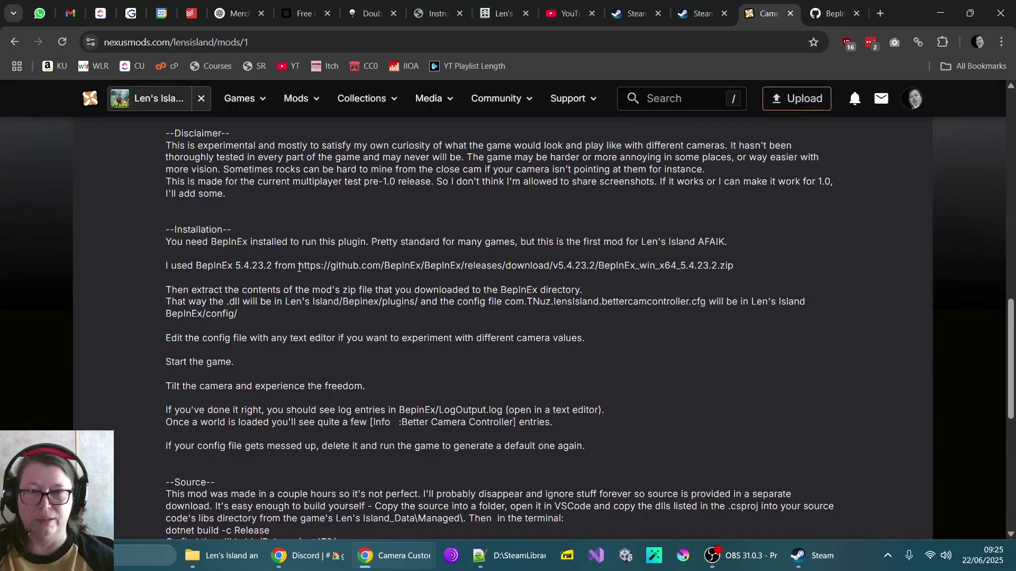
drag(300, 267, 743, 271)
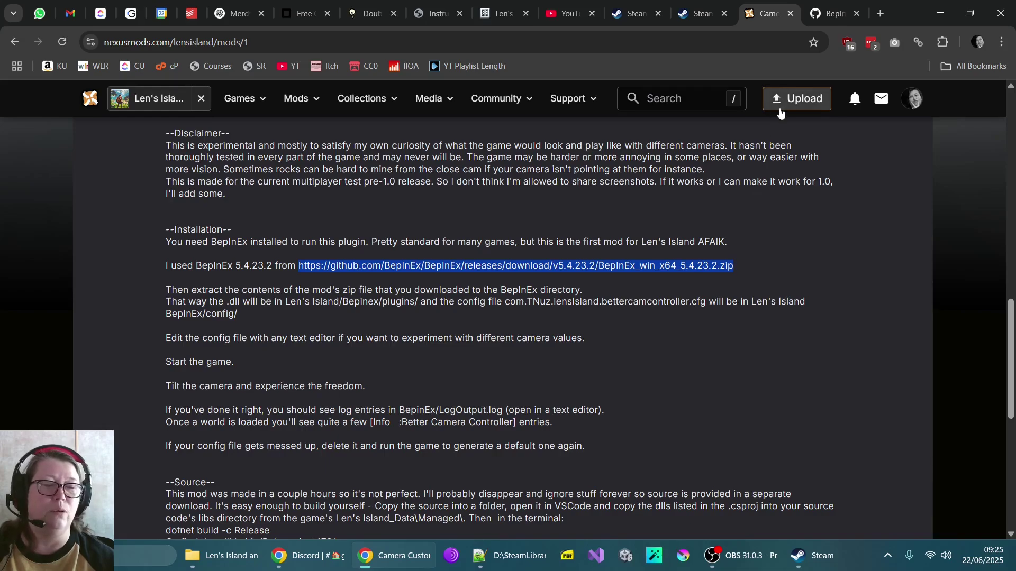
click(826, 16)
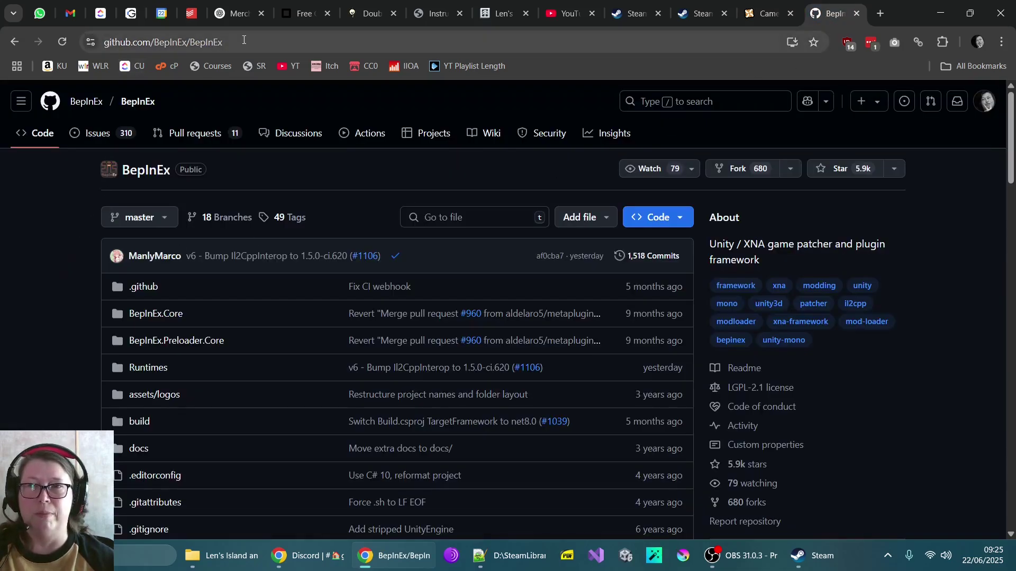
scroll(50, 229, down, 8)
scroll(51, 229, down, 12)
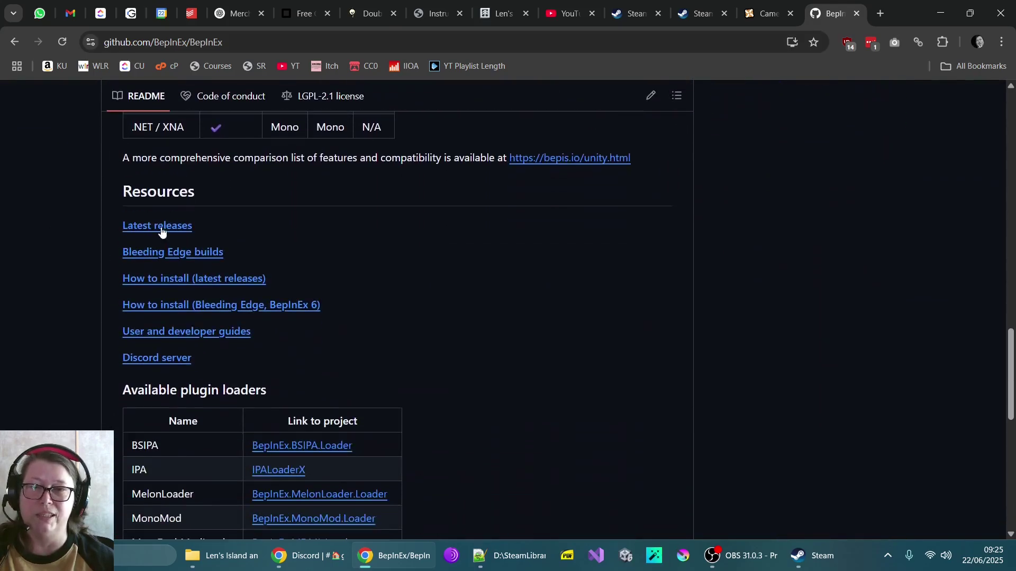
click(160, 229)
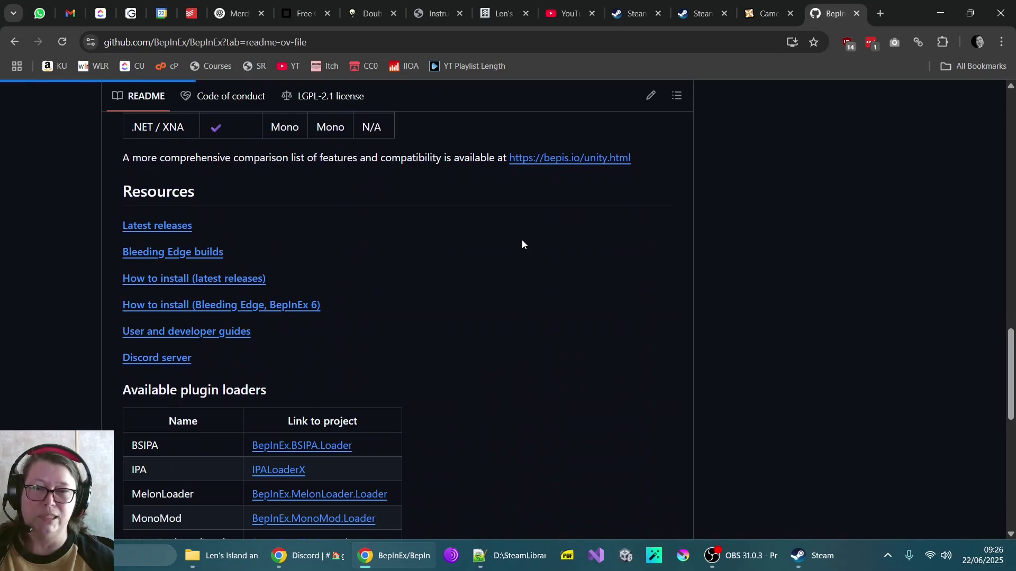
scroll(681, 275, down, 10)
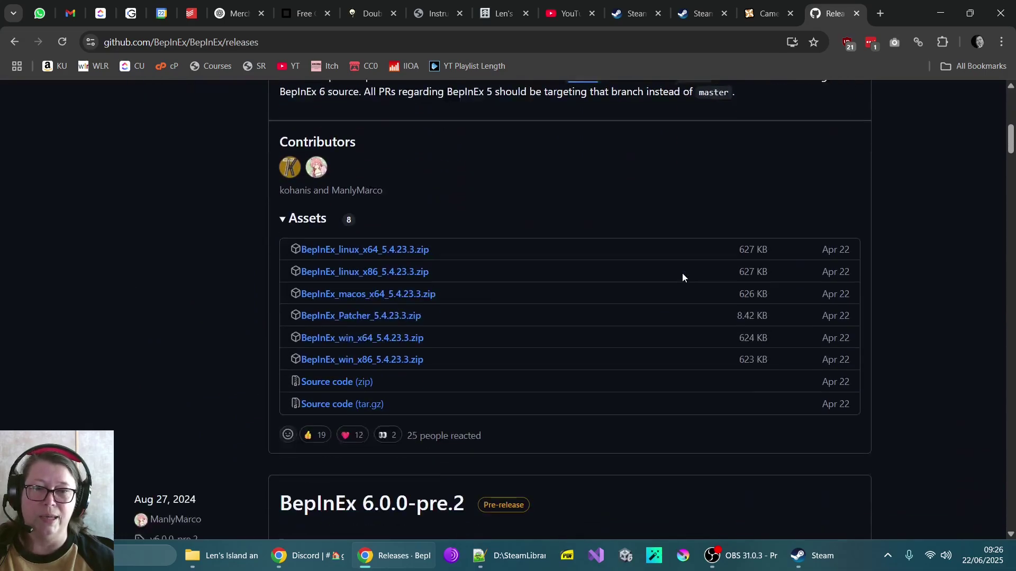
scroll(681, 277, down, 1)
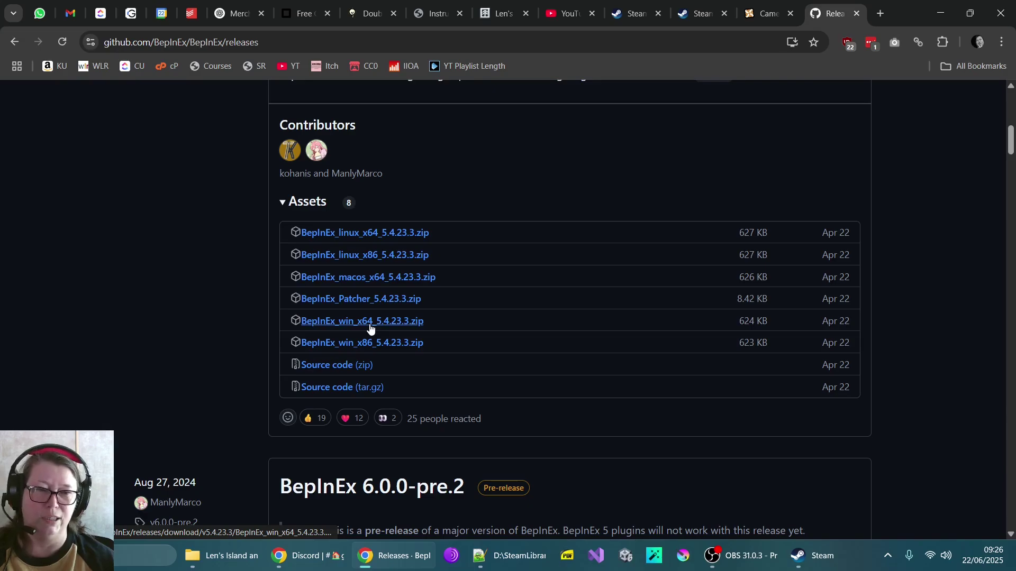
Check the mod's installation notes and the BepInEx release assets against the Len's Island install folder in File Explorer
key(alt+Tab)
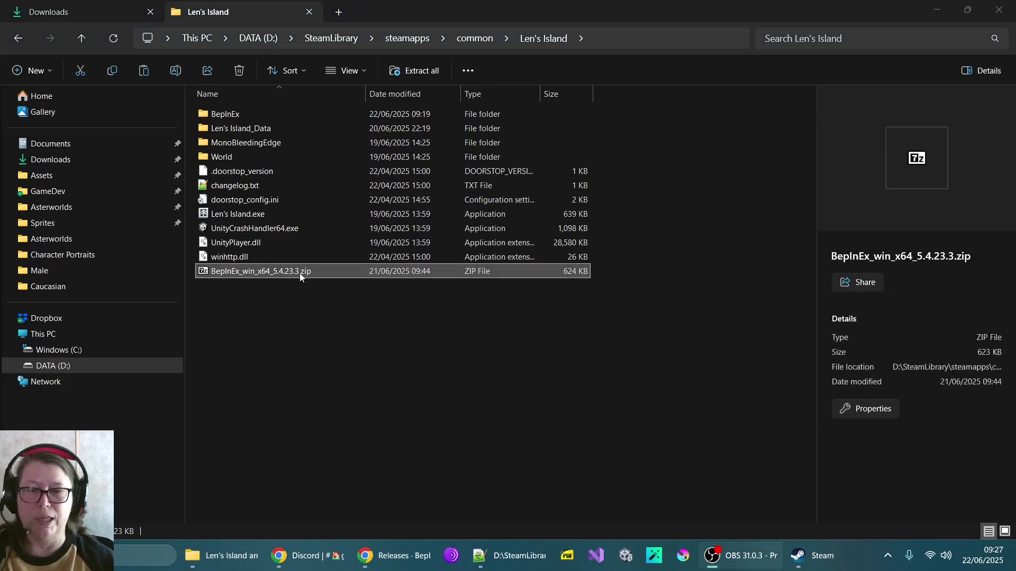
key(alt+Tab)
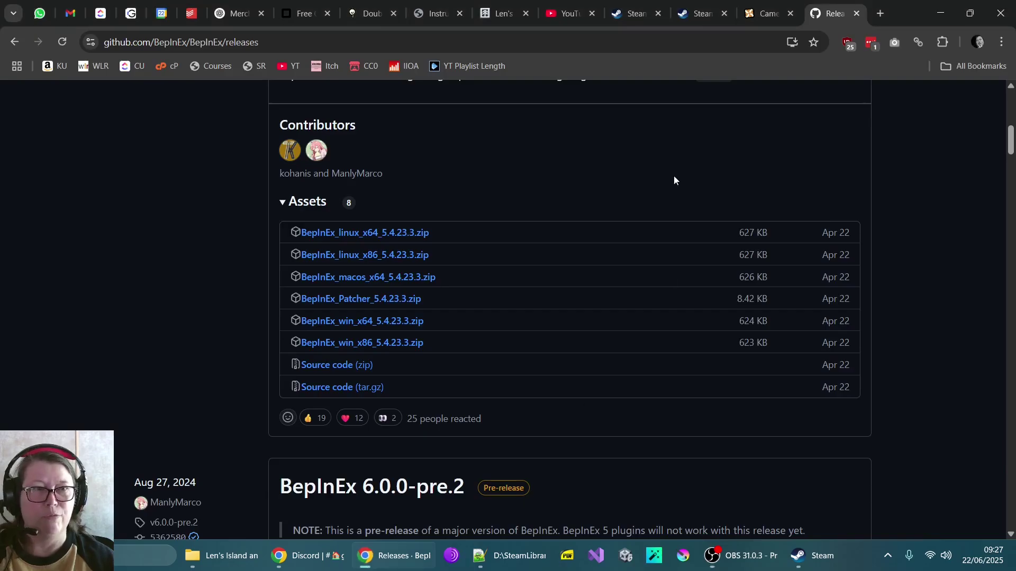
click(763, 17)
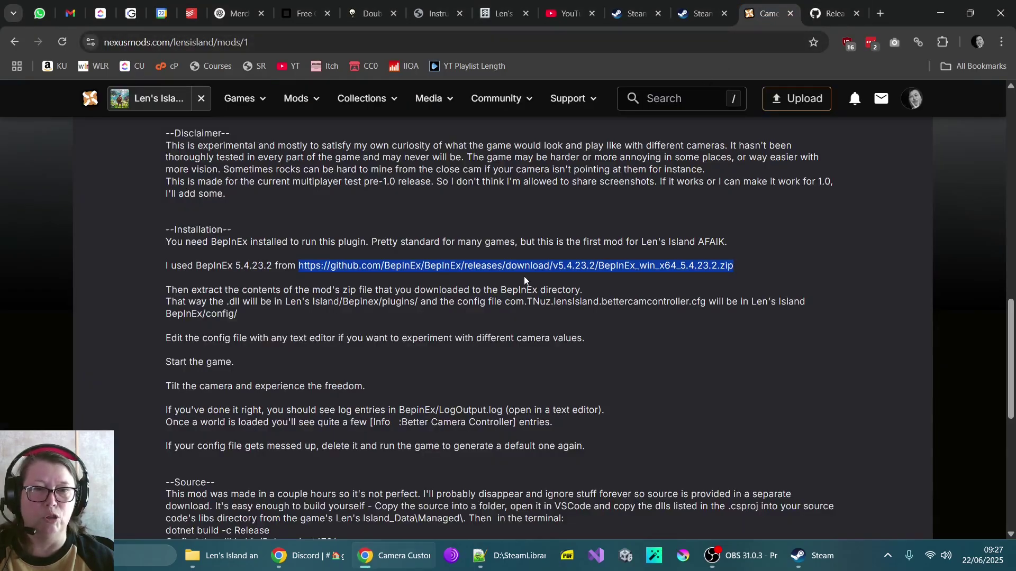
click(696, 283)
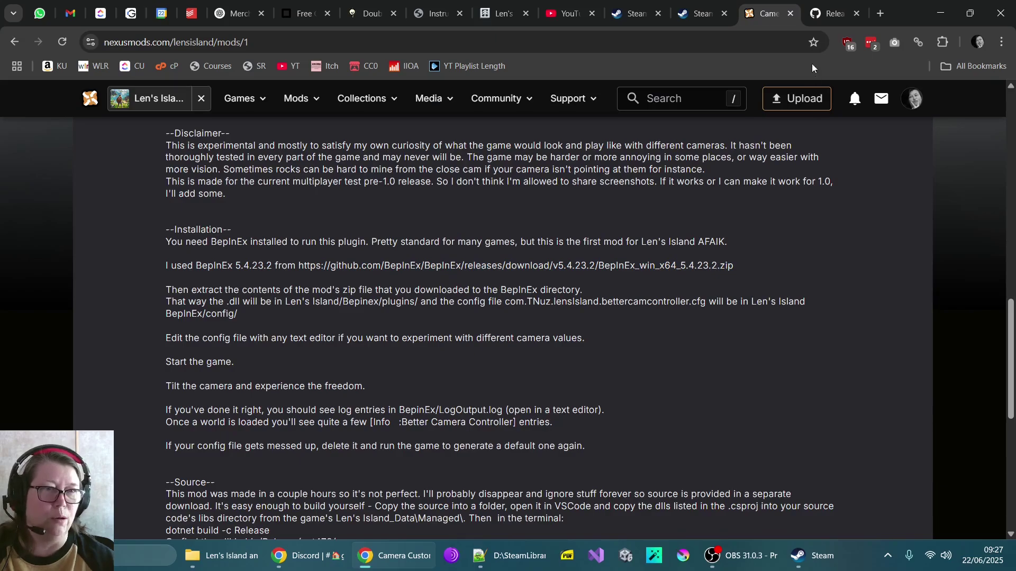
click(828, 17)
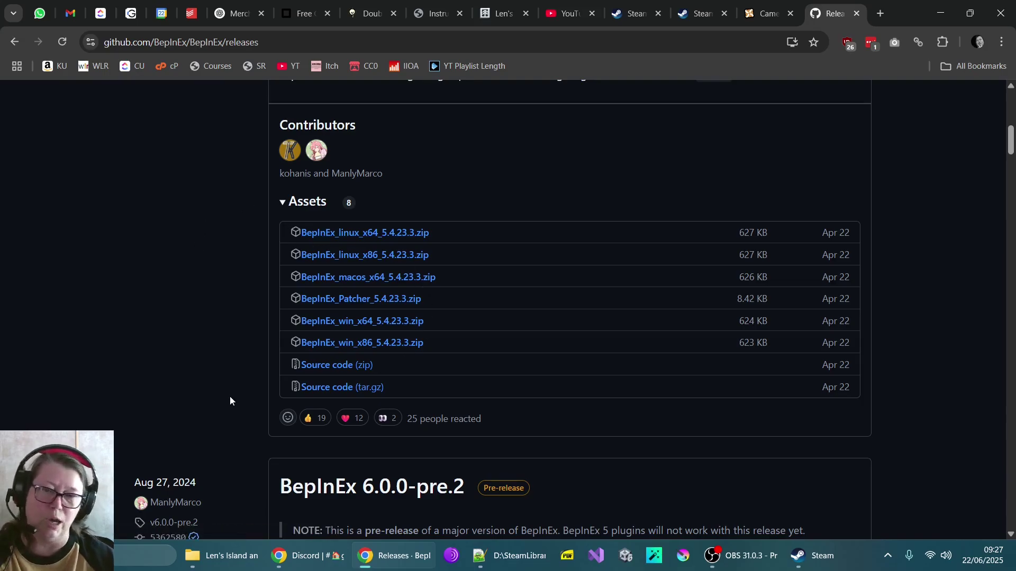
click(221, 554)
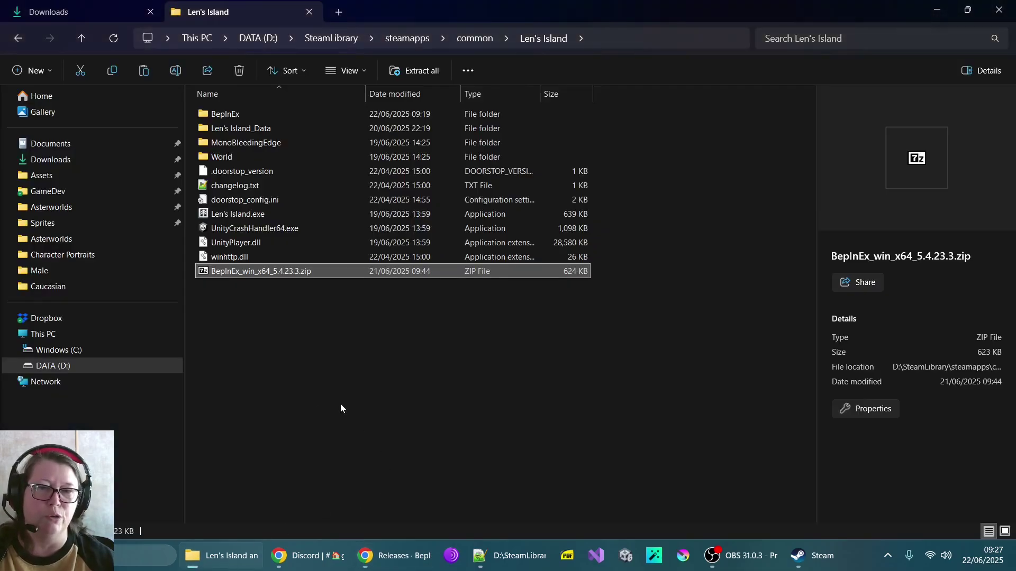
Inspect the contents of BepInEx_win_x64_5.4.23.3.zip in 7-Zip and look inside the extracted BepInEx folder in the Len's Island directory
right_click(252, 274)
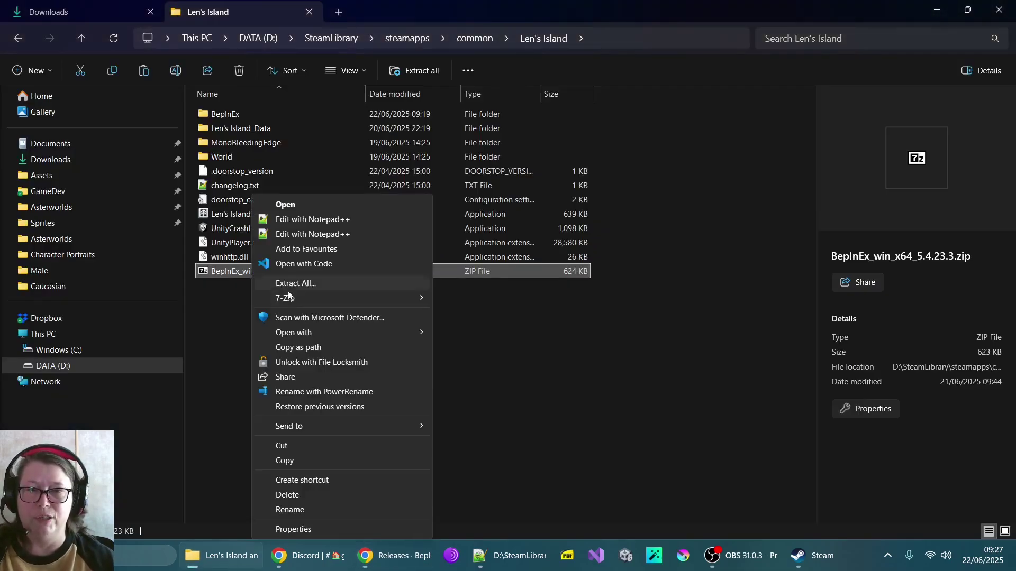
mouse_move(293, 299)
click(461, 301)
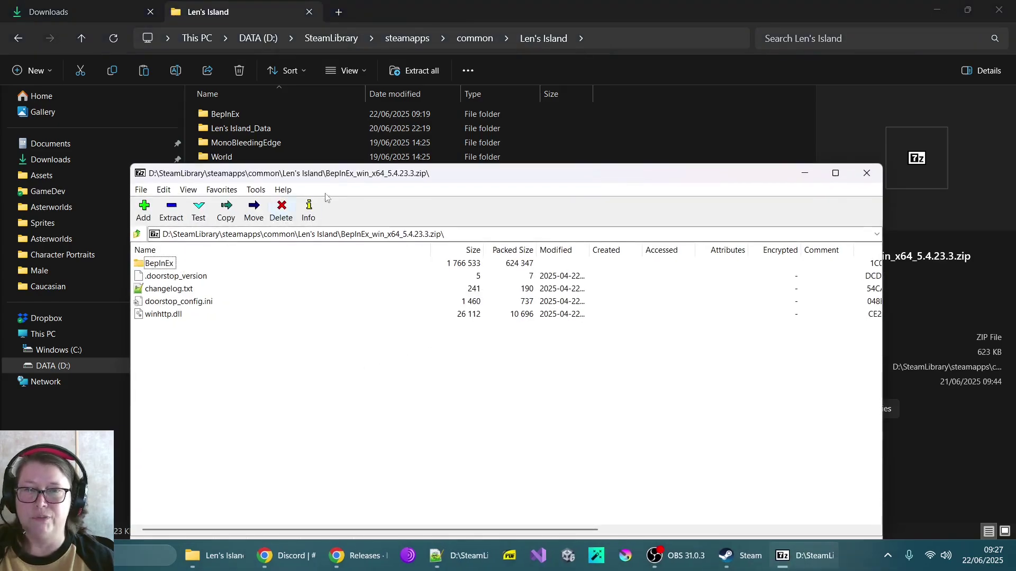
drag(358, 176, 384, 102)
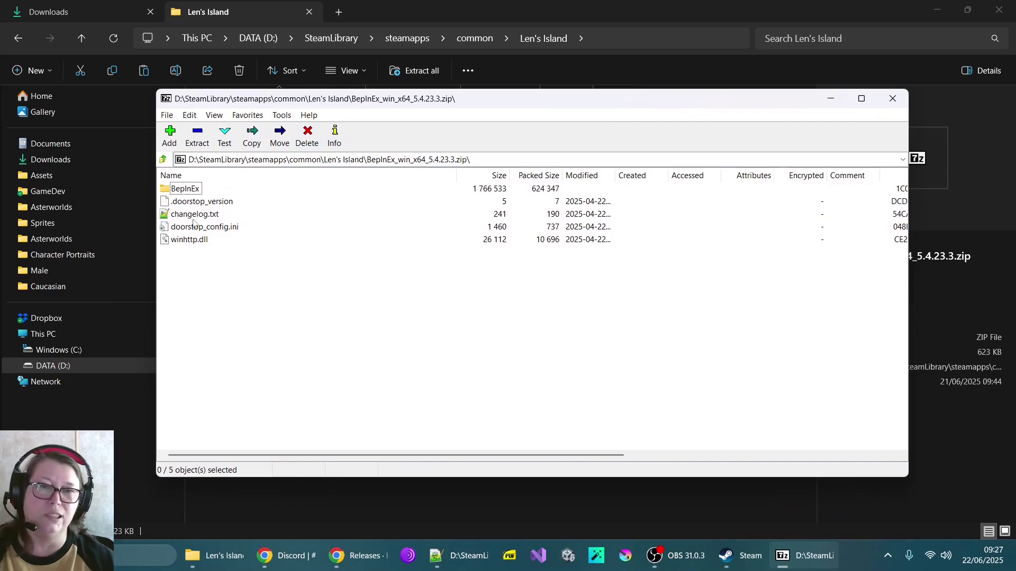
click(893, 99)
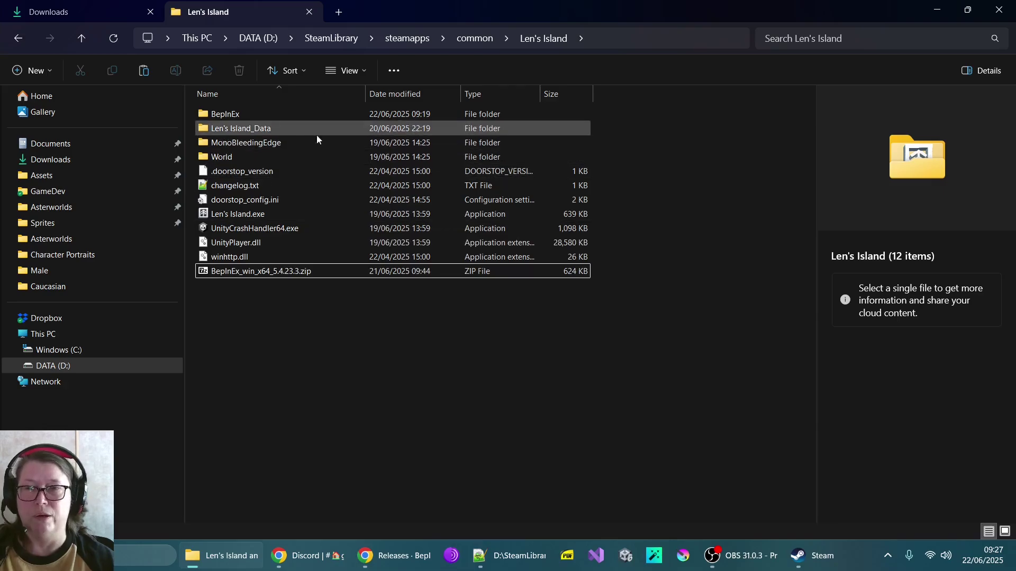
double_click(233, 115)
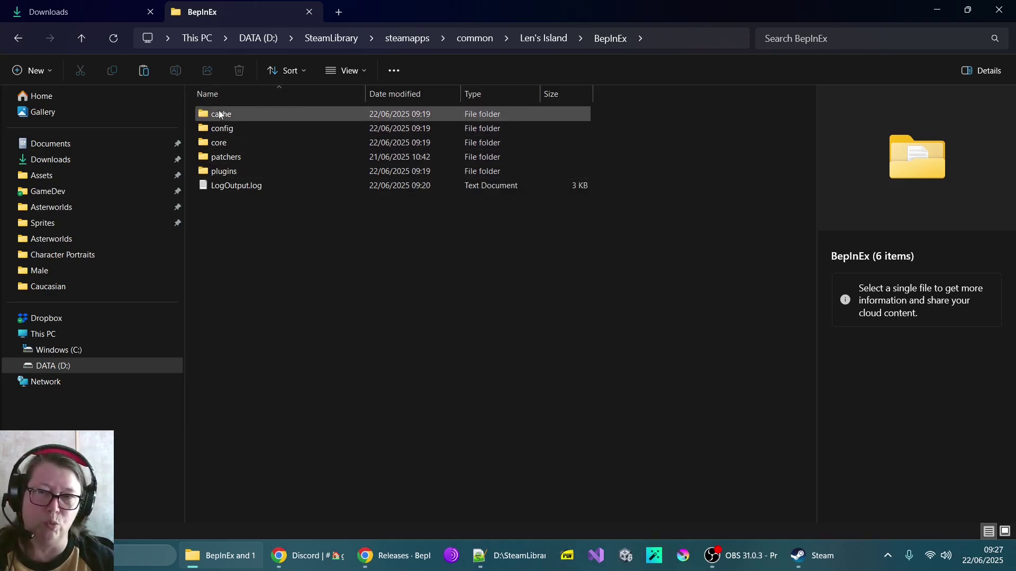
key(alt+Up)
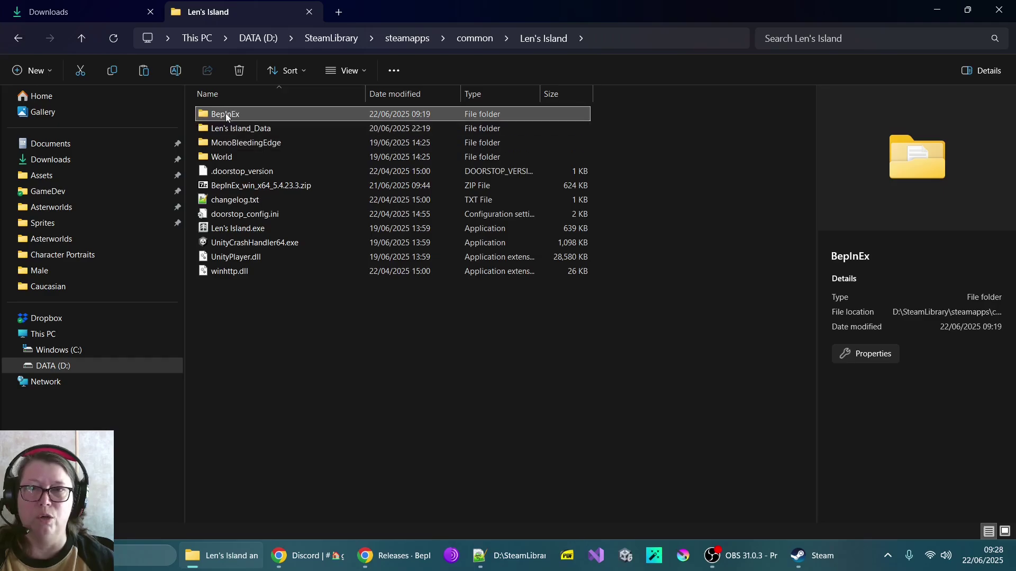
Switch to Chrome and display the main files of the Camera Customizer and Tilt Unlocker mod on Nexus Mods
click(394, 562)
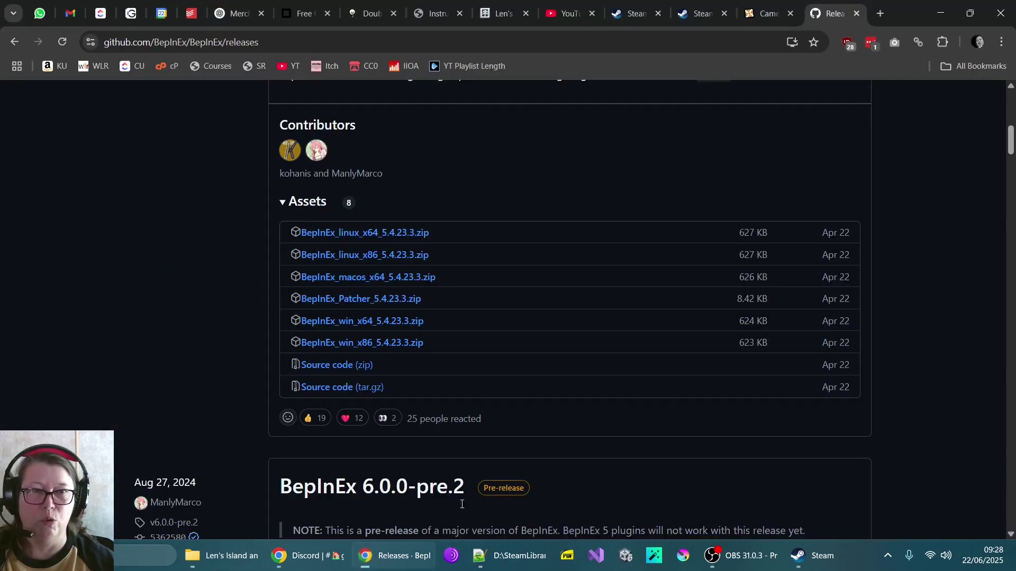
click(771, 13)
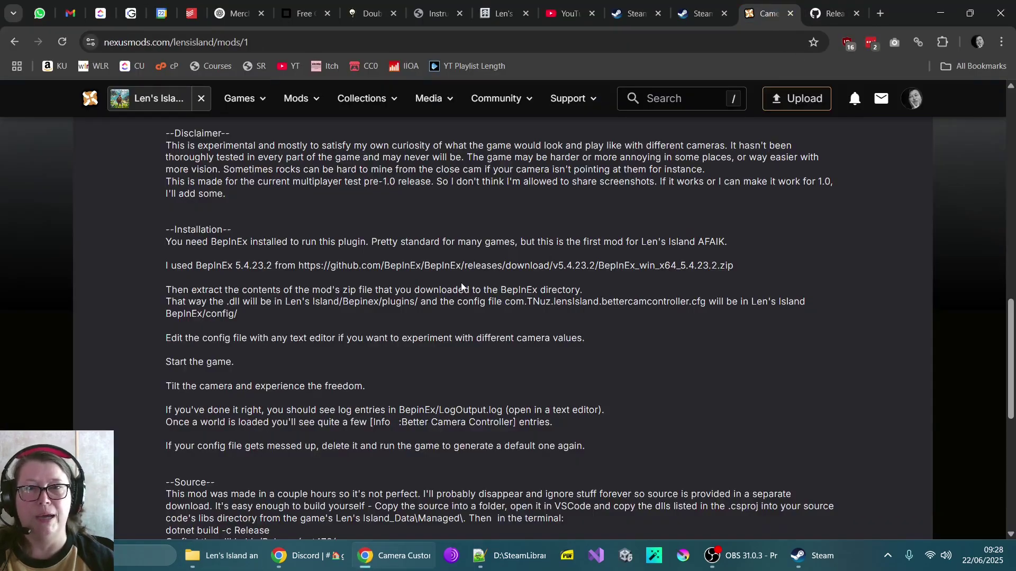
scroll(461, 283, up, 15)
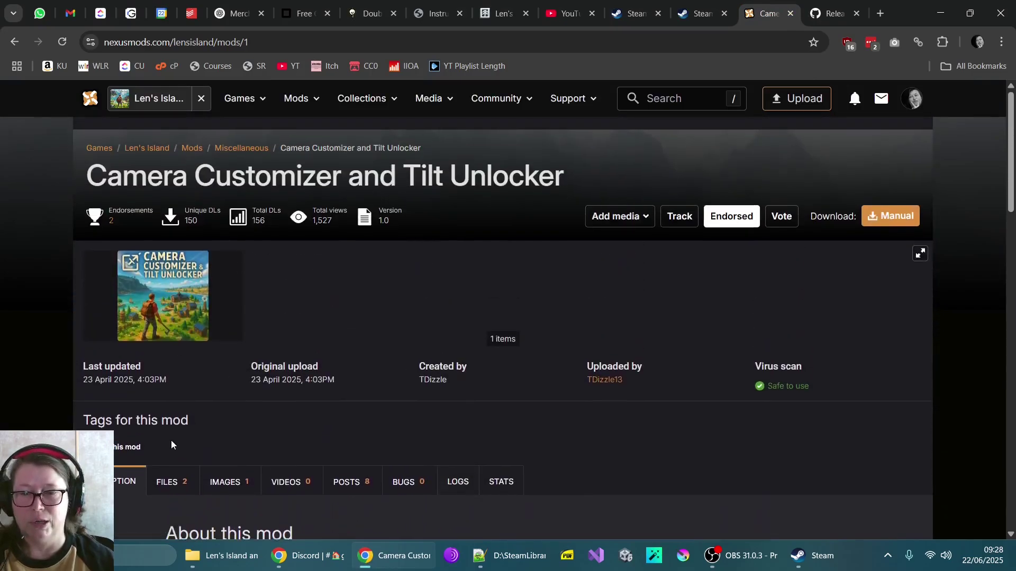
scroll(170, 445, down, 1)
click(168, 415)
scroll(383, 359, down, 4)
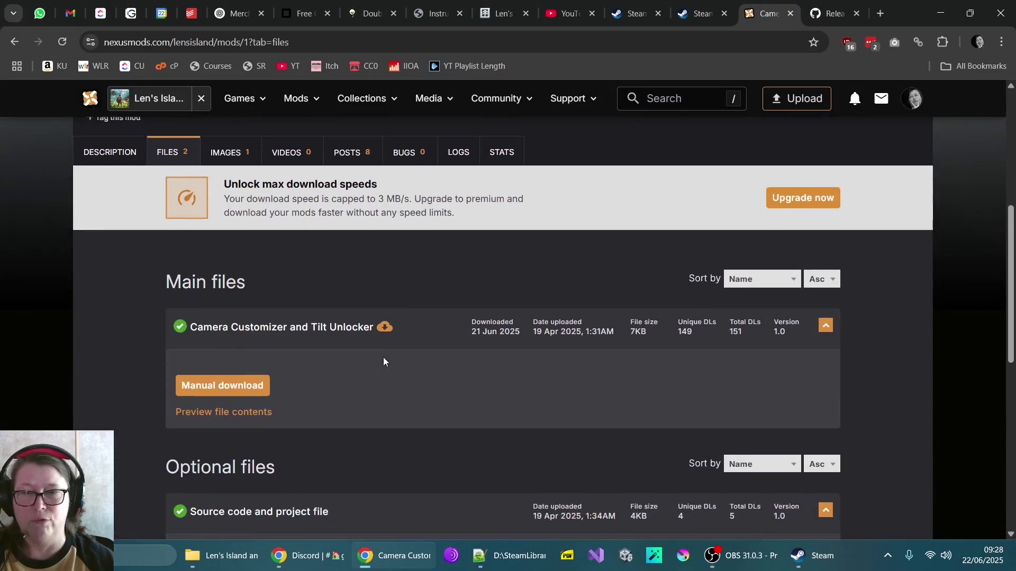
scroll(255, 335, down, 1)
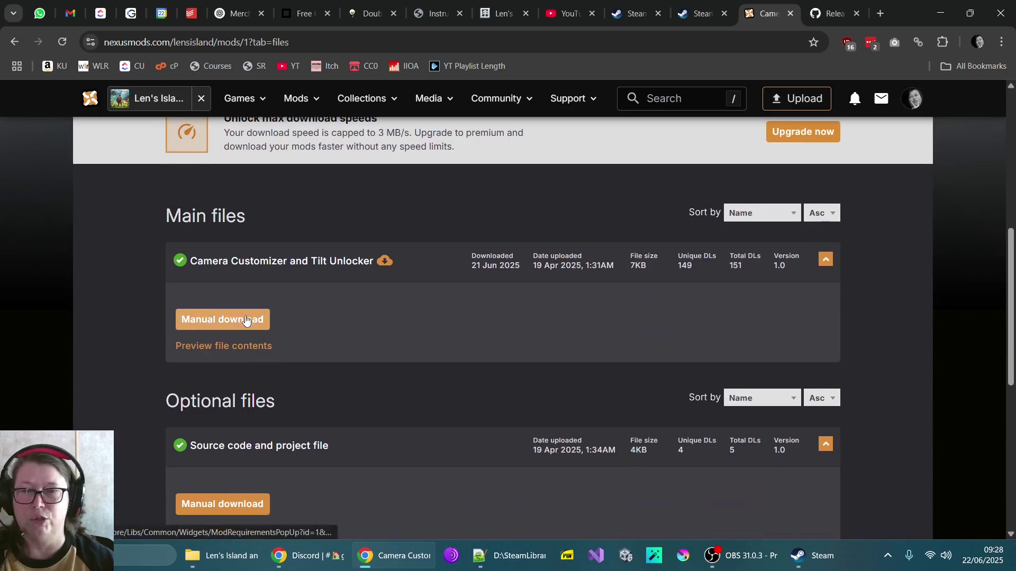
Download the main Camera Customizer and Tilt Unlocker file manually, accepting the BepInEx requirement and choosing the slow download
click(246, 317)
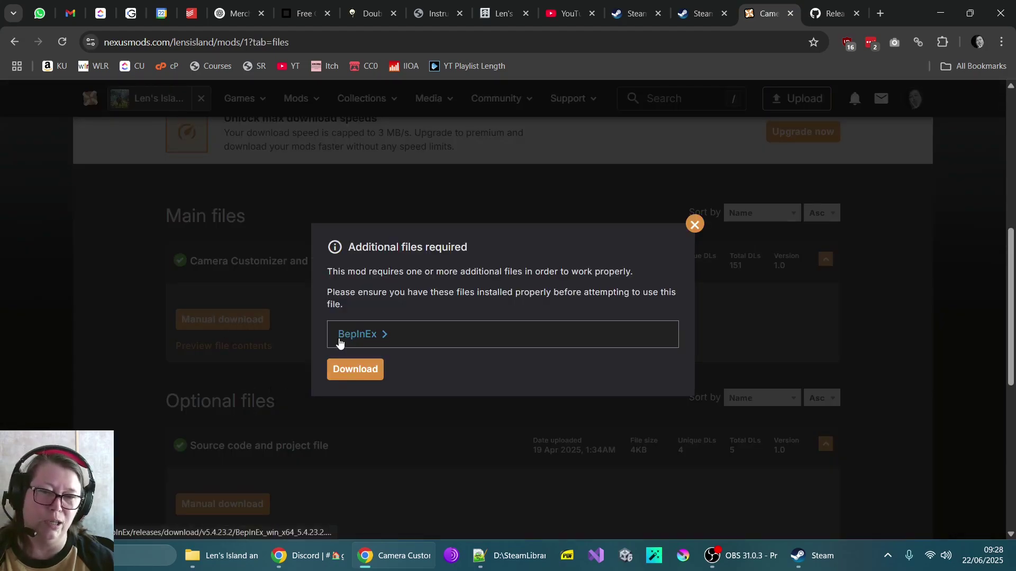
click(363, 377)
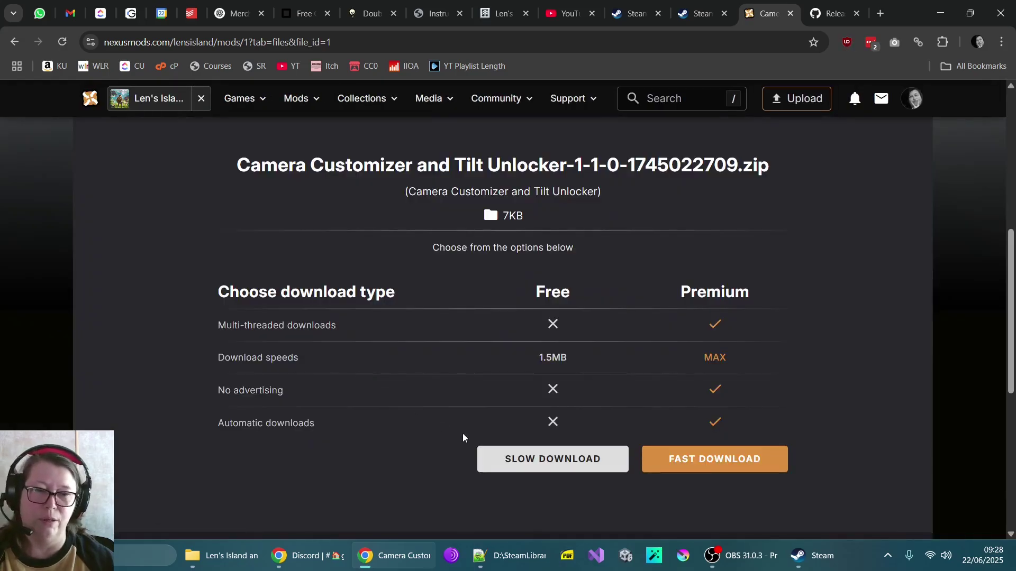
click(554, 460)
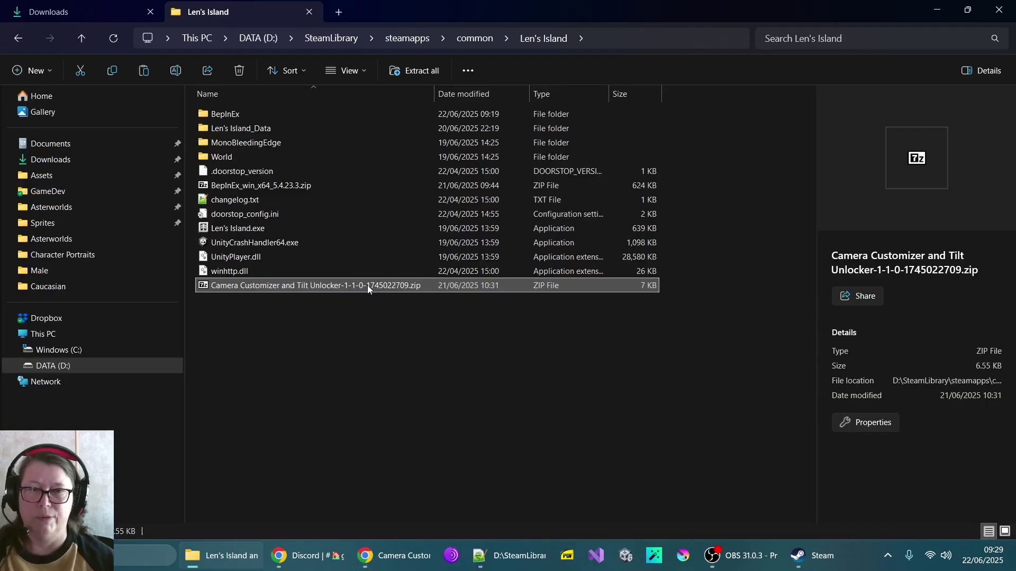
Inspect the config and plugins folders inside the Camera Customizer and Tilt Unlocker zip with 7-Zip in the Len's Island folder
right_click(367, 285)
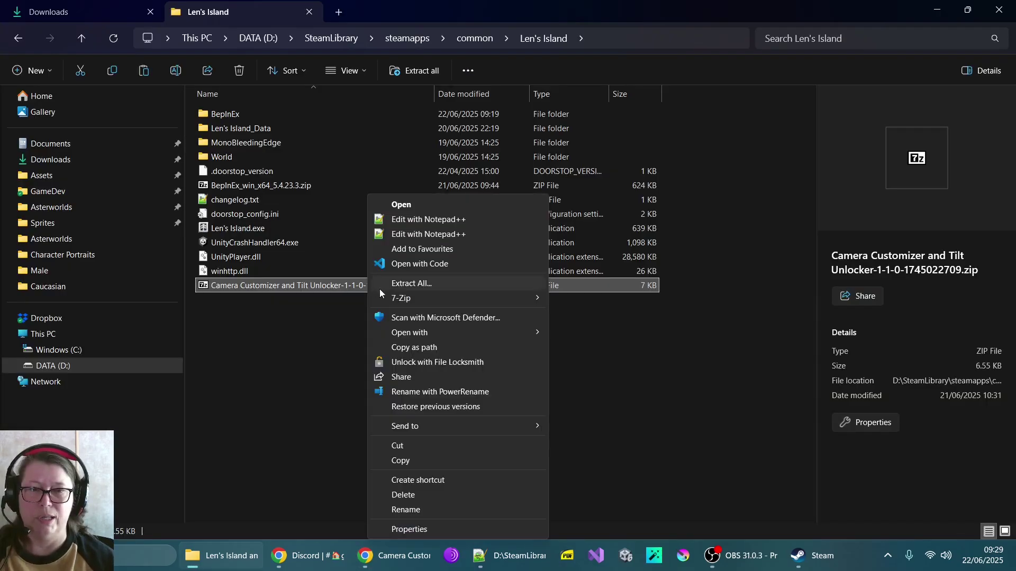
mouse_move(392, 299)
click(529, 299)
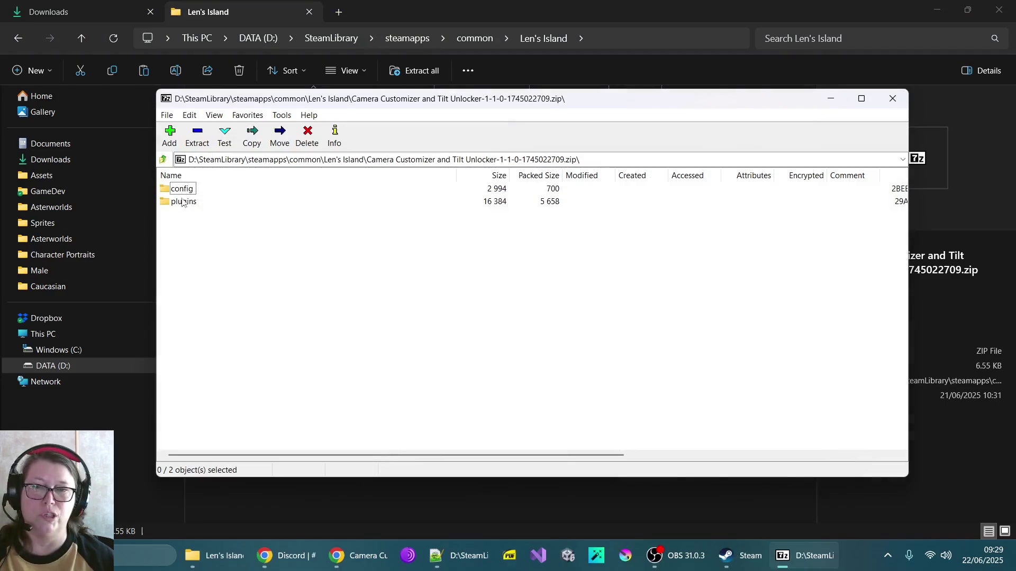
double_click(181, 192)
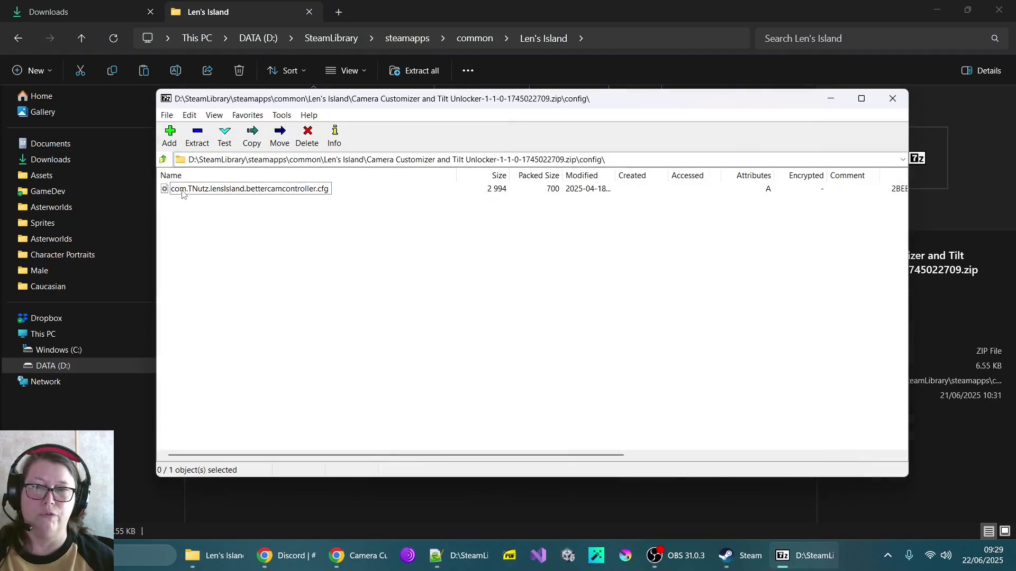
click(163, 159)
double_click(178, 202)
click(893, 99)
Move the Camera Customizer and Tilt Unlocker zip into the BepInEx folder and open that folder
click(304, 290)
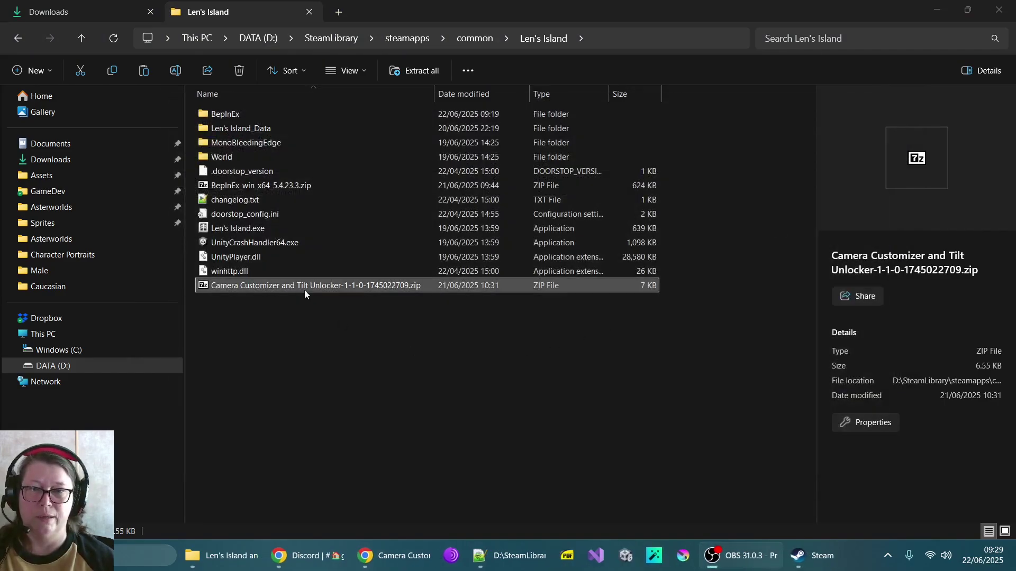
drag(304, 285, 275, 117)
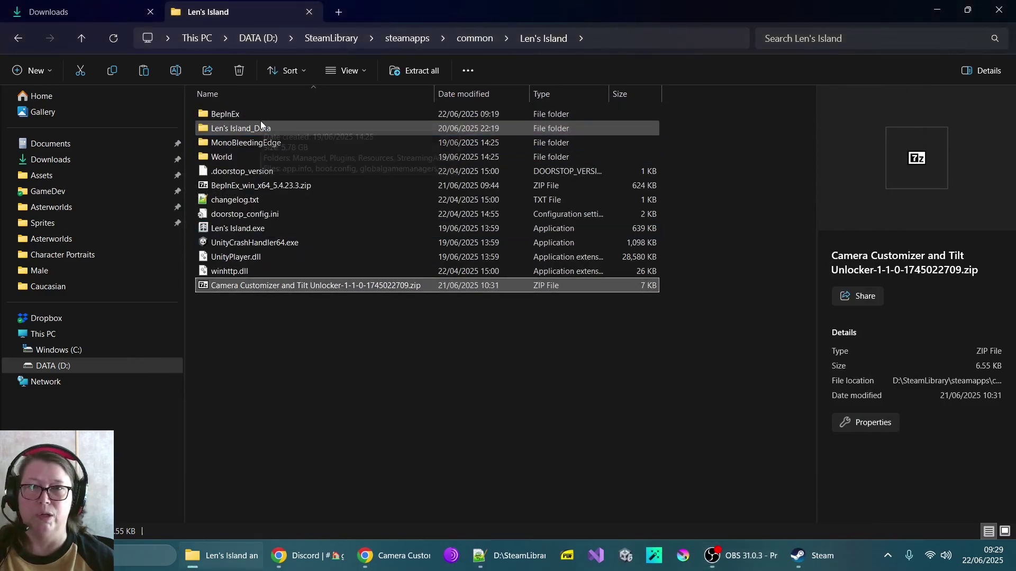
double_click(260, 118)
click(282, 190)
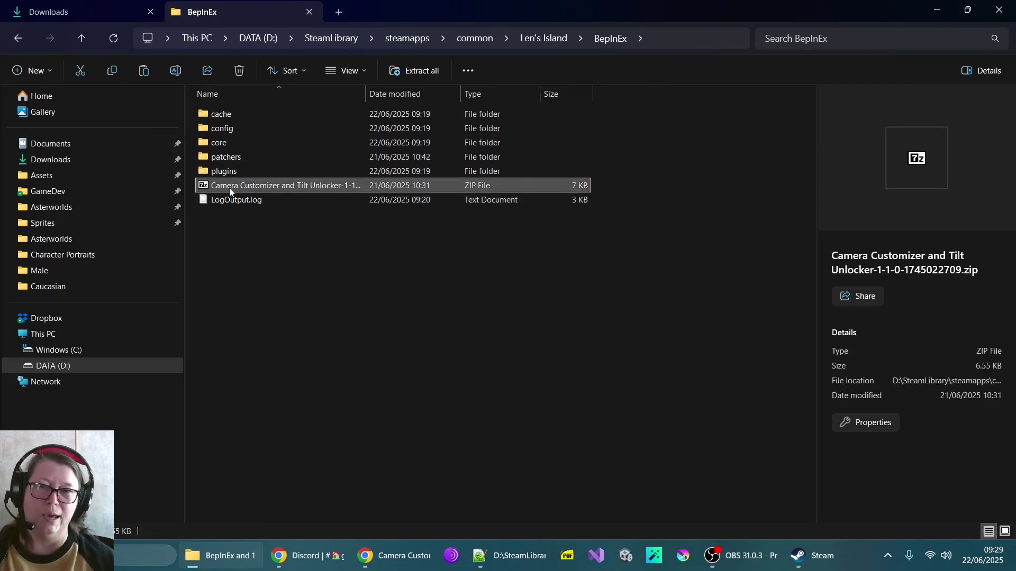
Check the BepInEx plugins and config folders for the mod's plugin DLL and configuration file
double_click(228, 173)
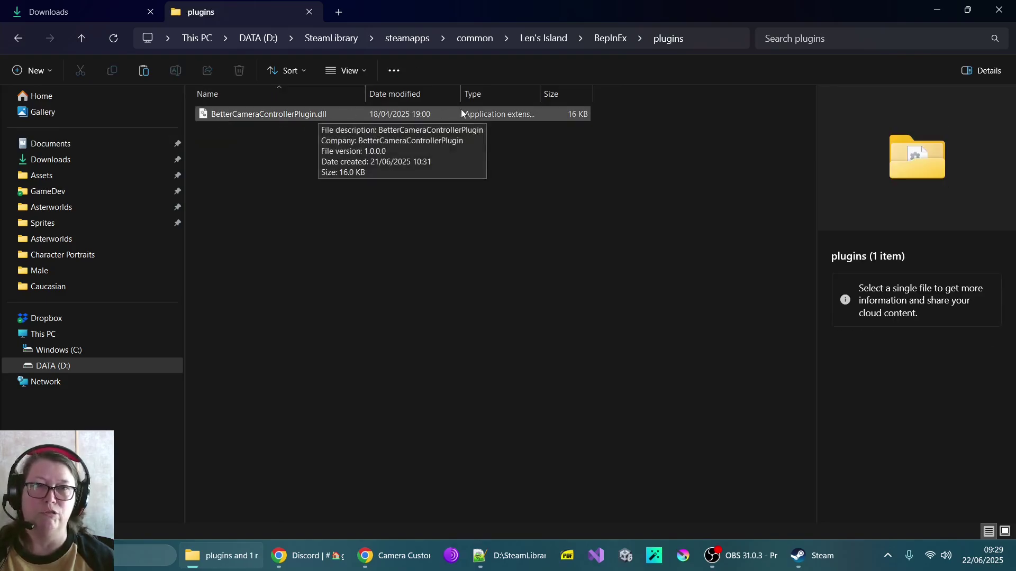
click(624, 43)
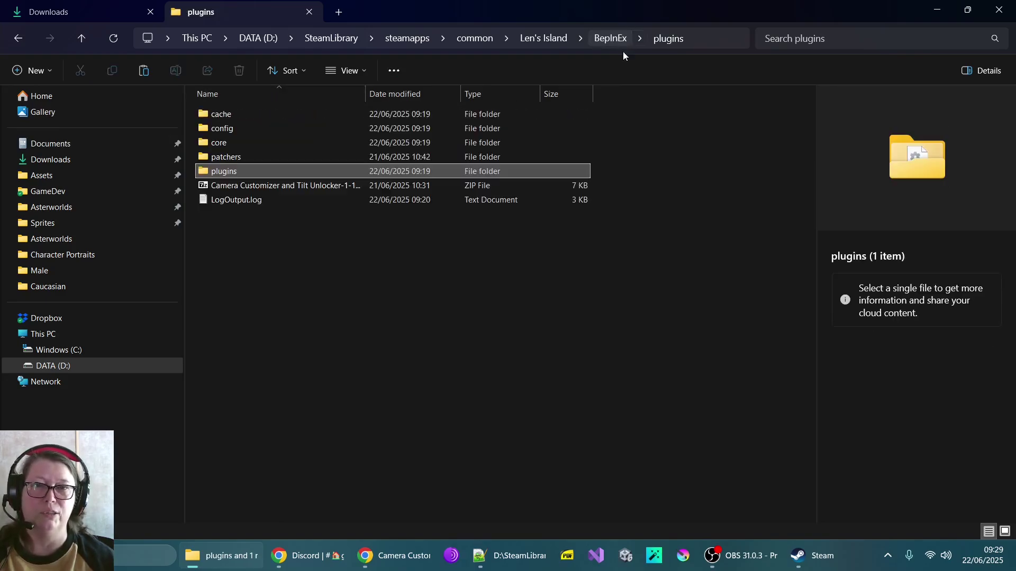
double_click(227, 133)
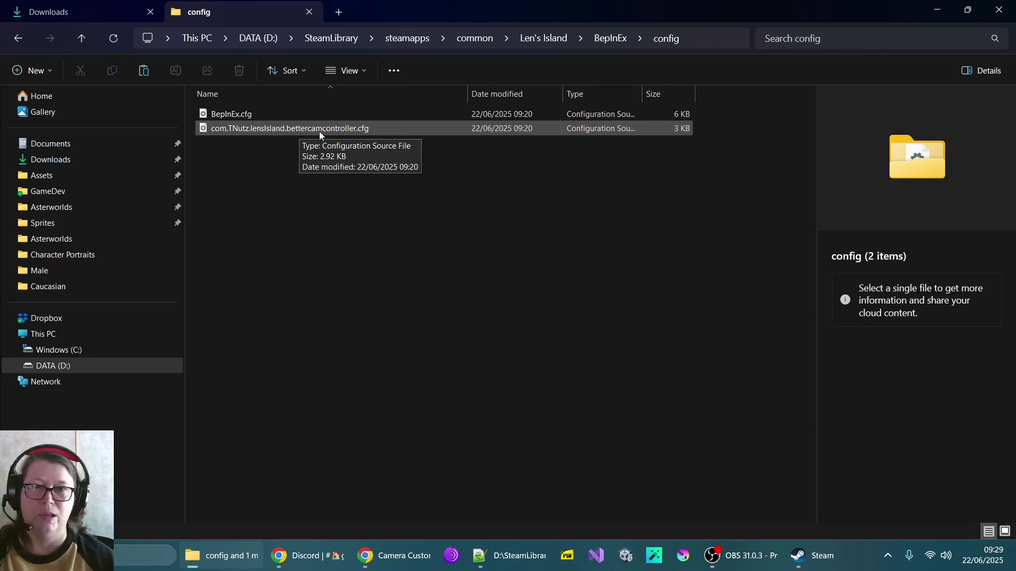
Switch to Notepad++ and review the Close, Default, Far and Tilt camera settings in com.TNutz.lensIsland.bettercamcontroller.cfg
click(516, 556)
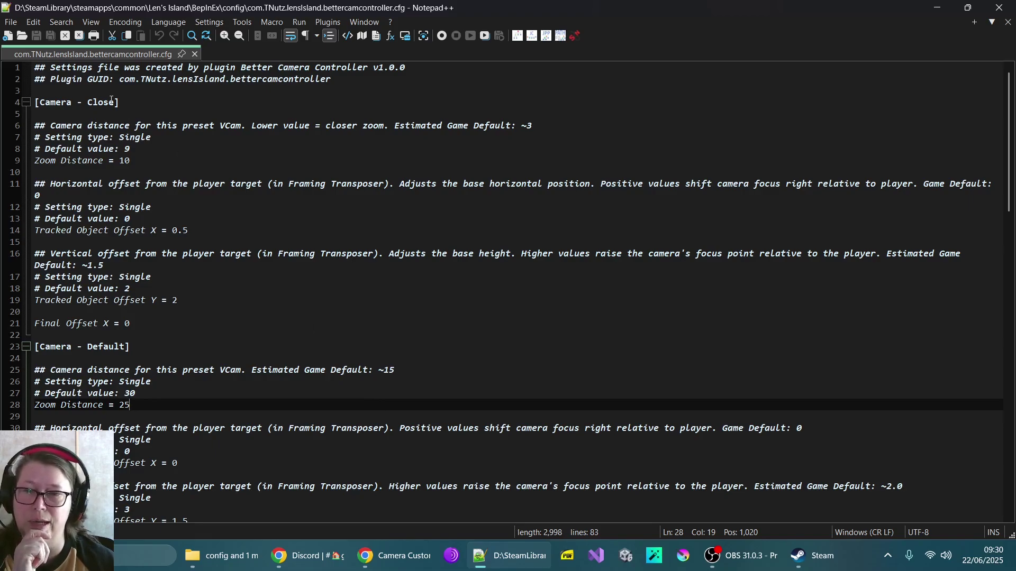
scroll(182, 241, down, 2)
scroll(140, 272, down, 5)
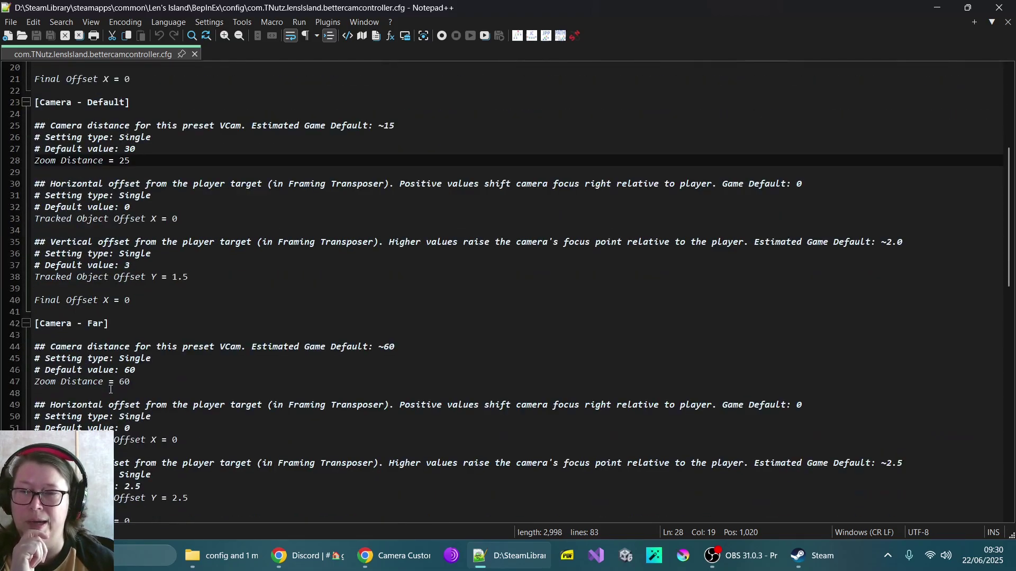
scroll(203, 413, up, 6)
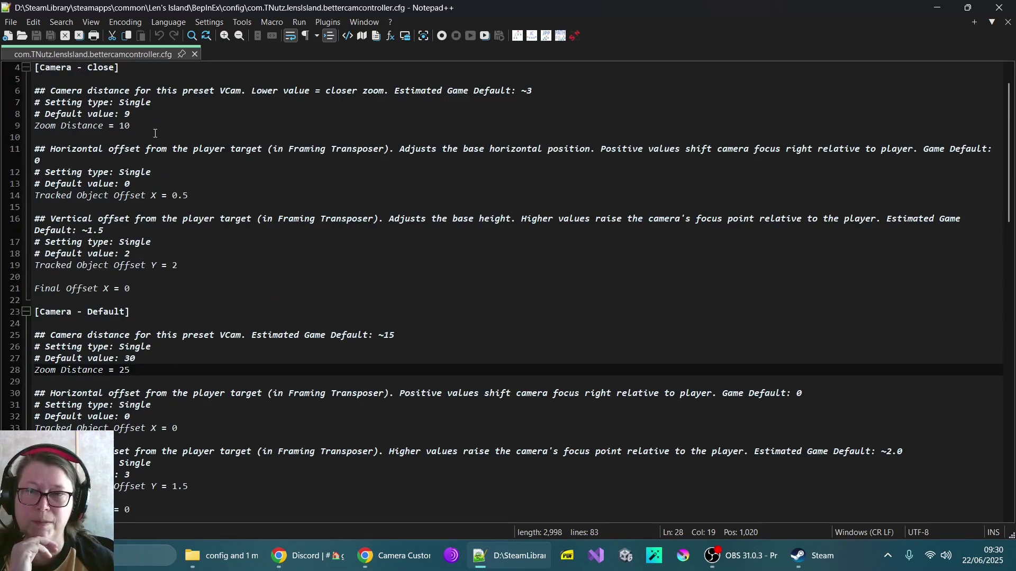
scroll(170, 224, down, 12)
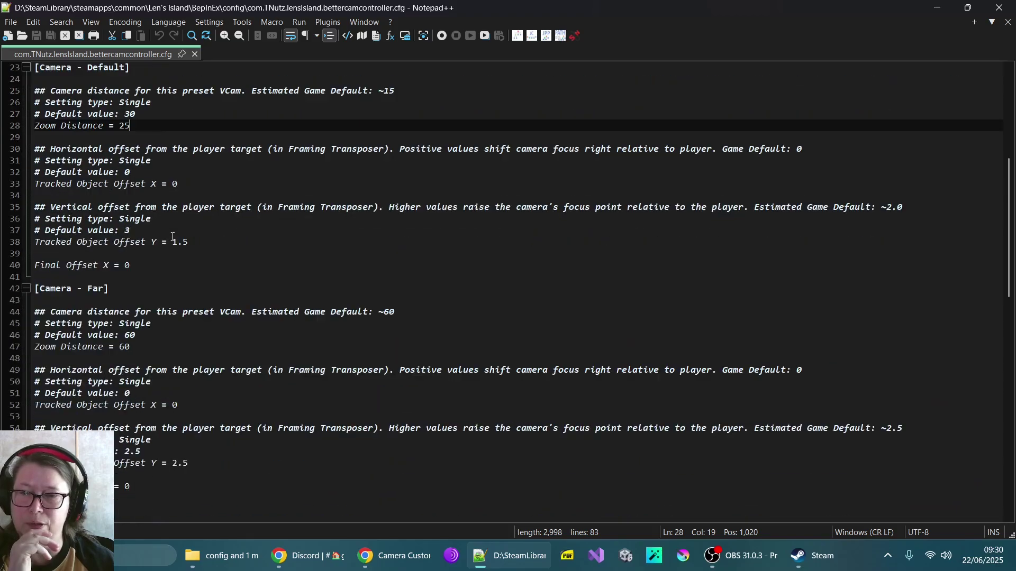
scroll(173, 236, down, 3)
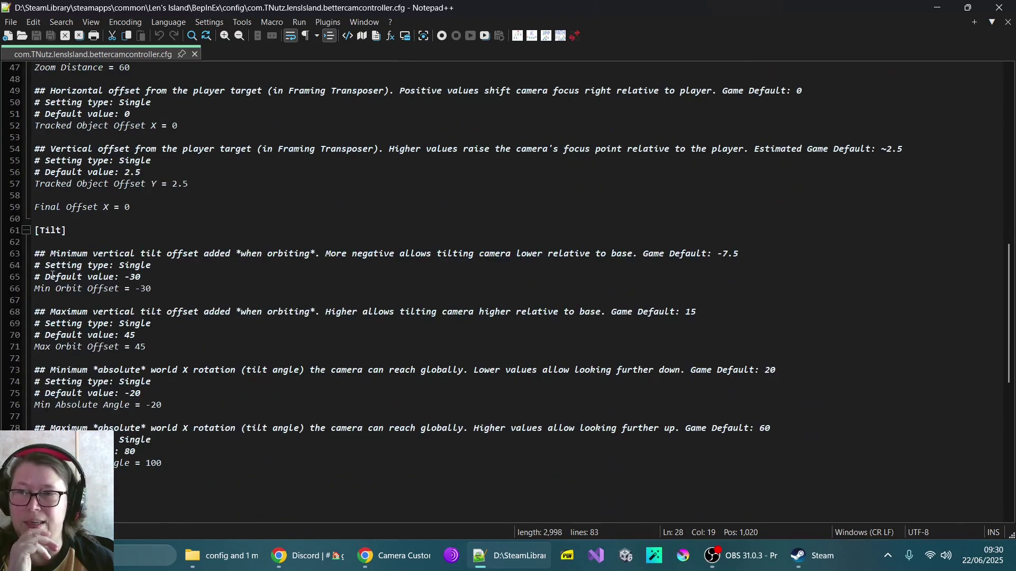
scroll(22, 244, up, 6)
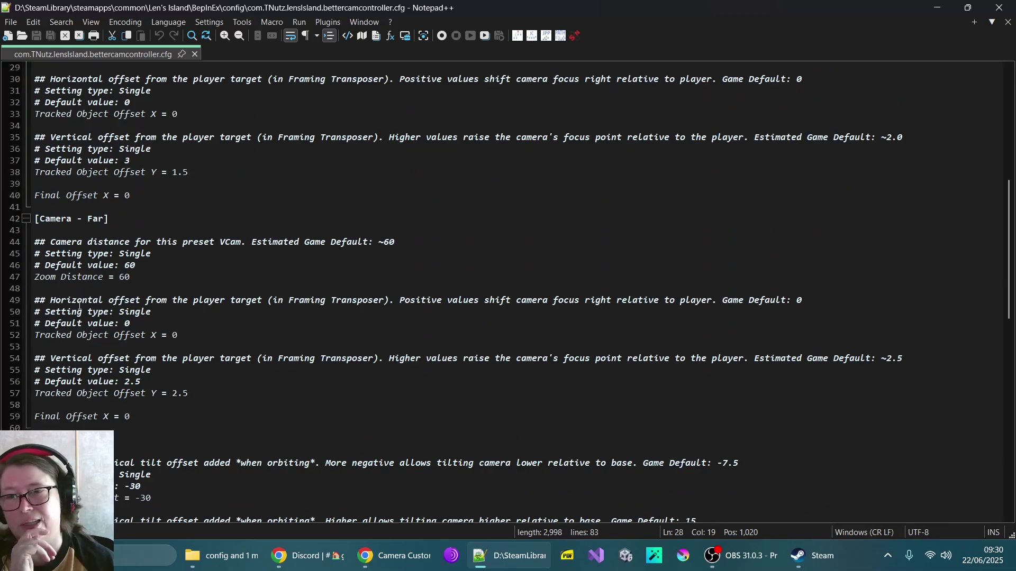
scroll(79, 306, down, 2)
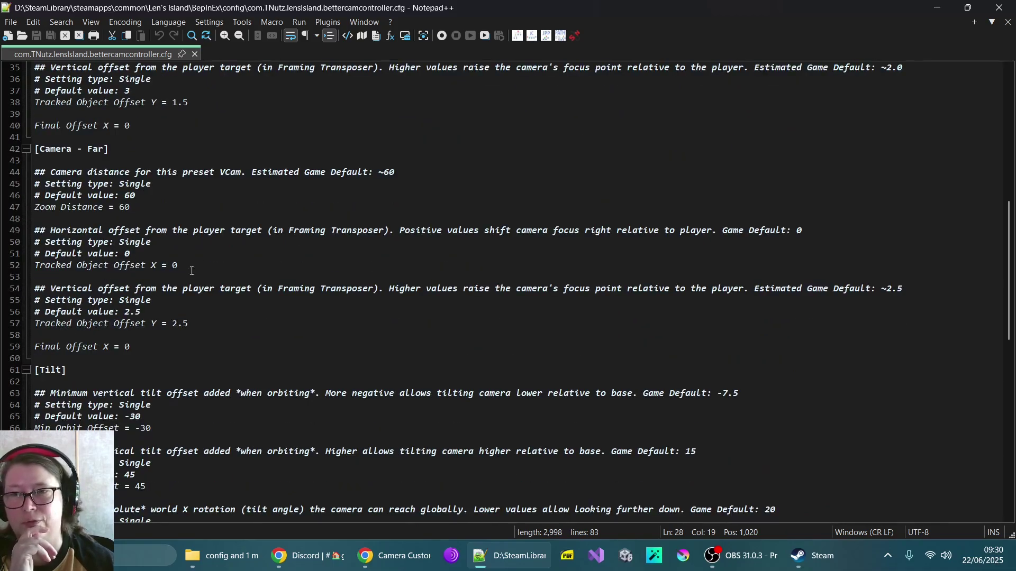
scroll(226, 310, up, 7)
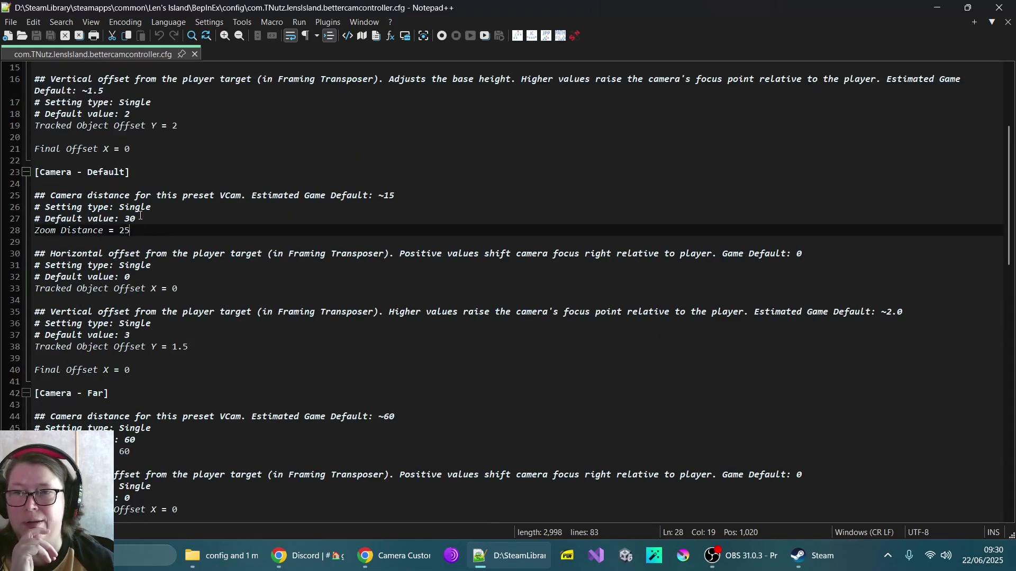
scroll(148, 241, up, 5)
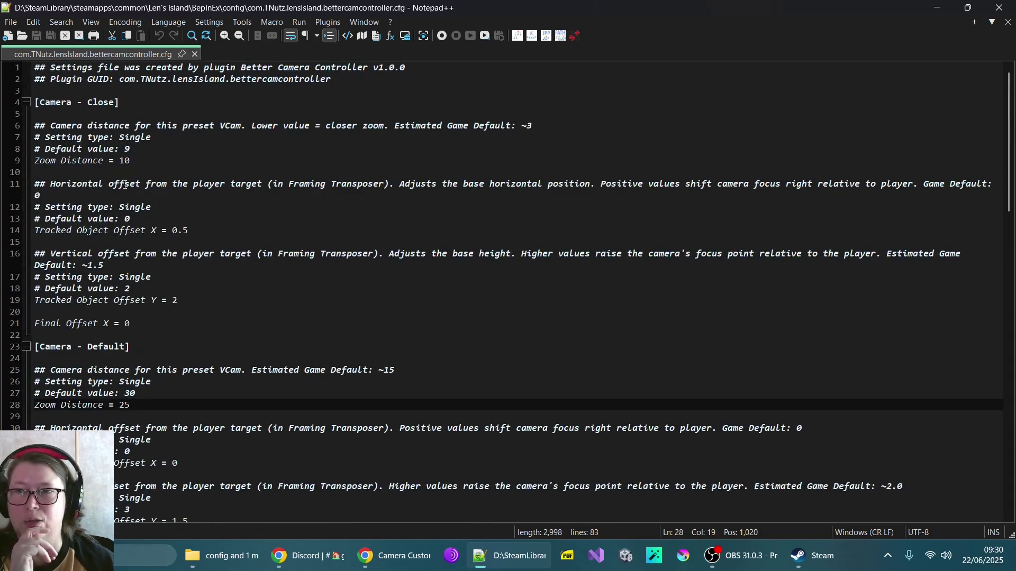
scroll(251, 341, down, 15)
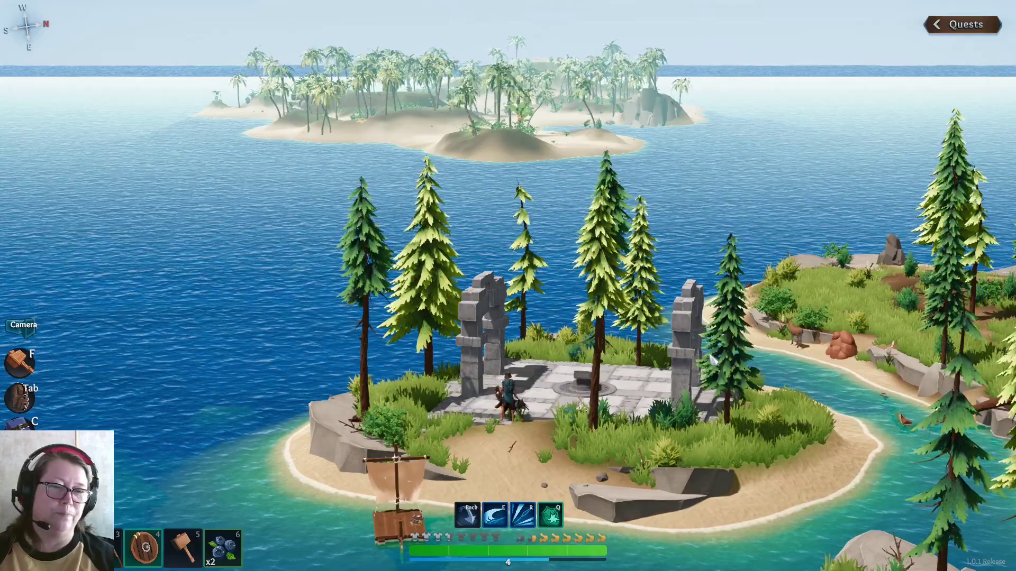
Rotate the unlocked camera around the character on the small island in the Len's Island game
drag(713, 361, 772, 361)
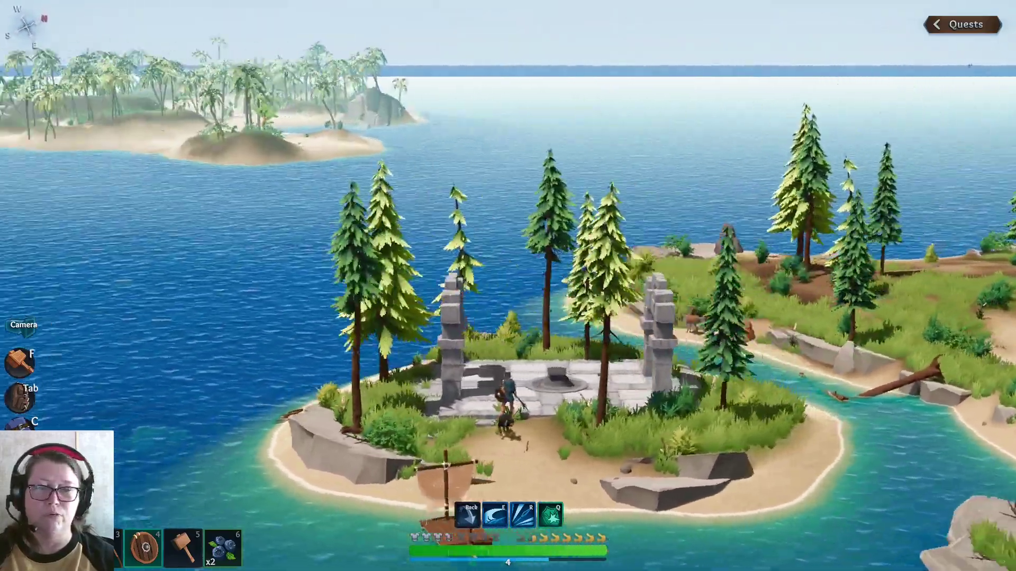